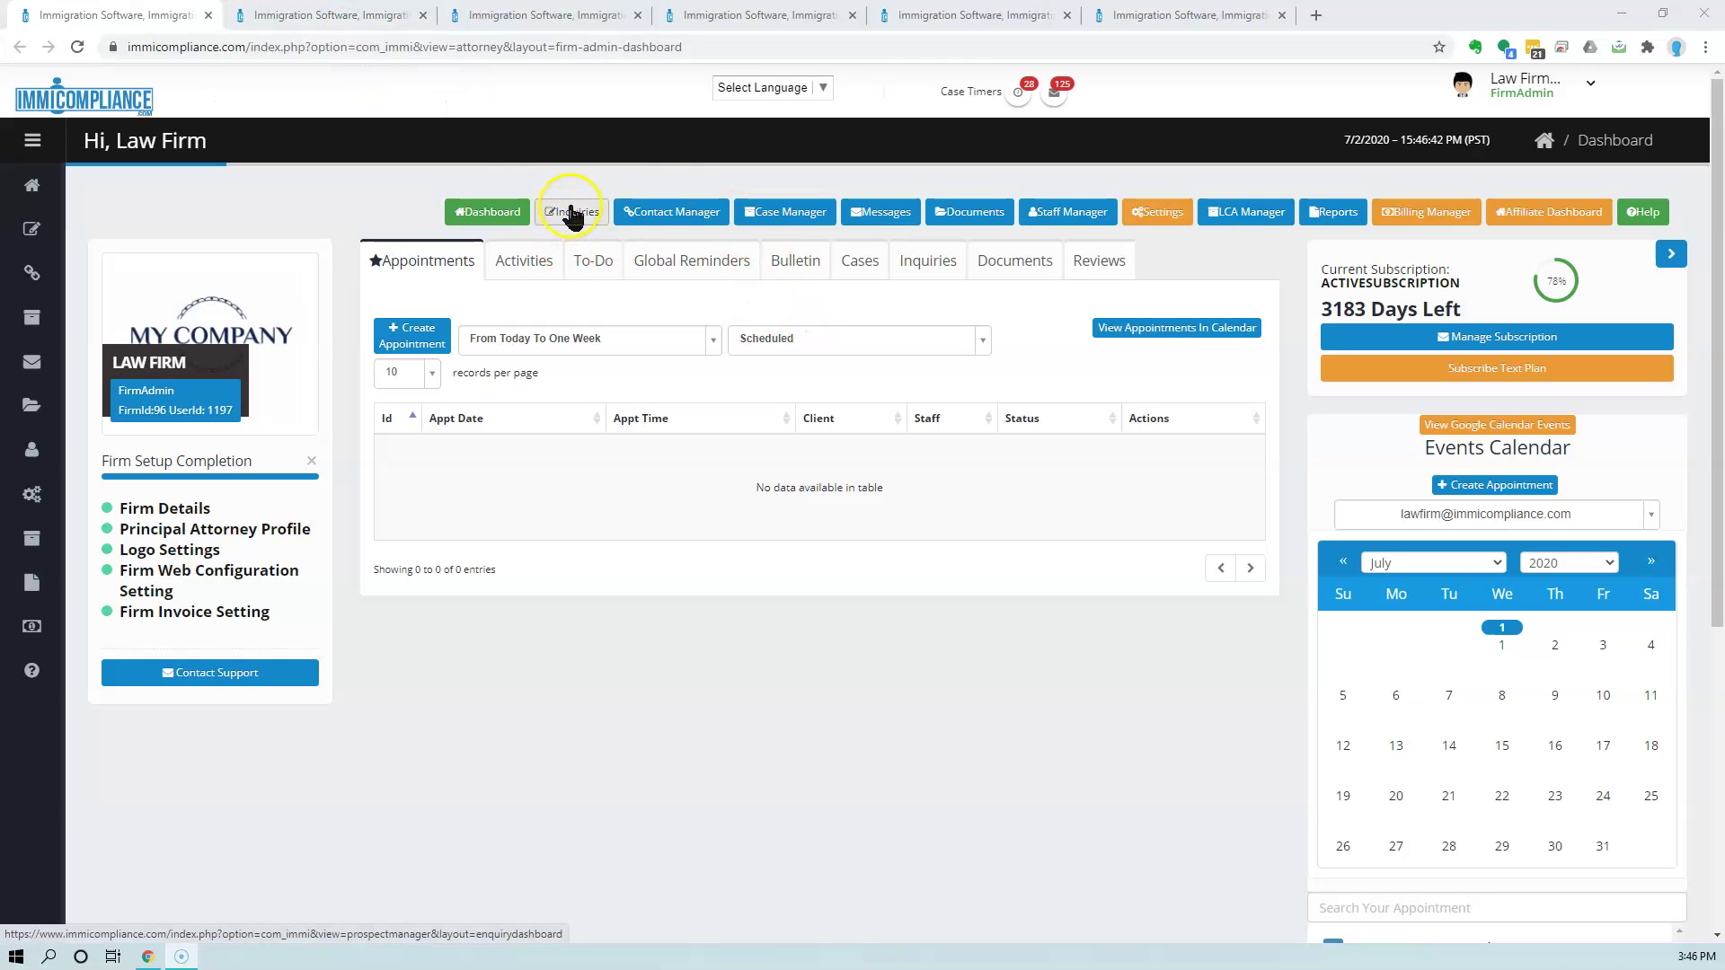
Review the inquiries dashboard and the inquiry types offered on the new inquiry form
{"action": "left_click", "coordinate": [359, 19]}
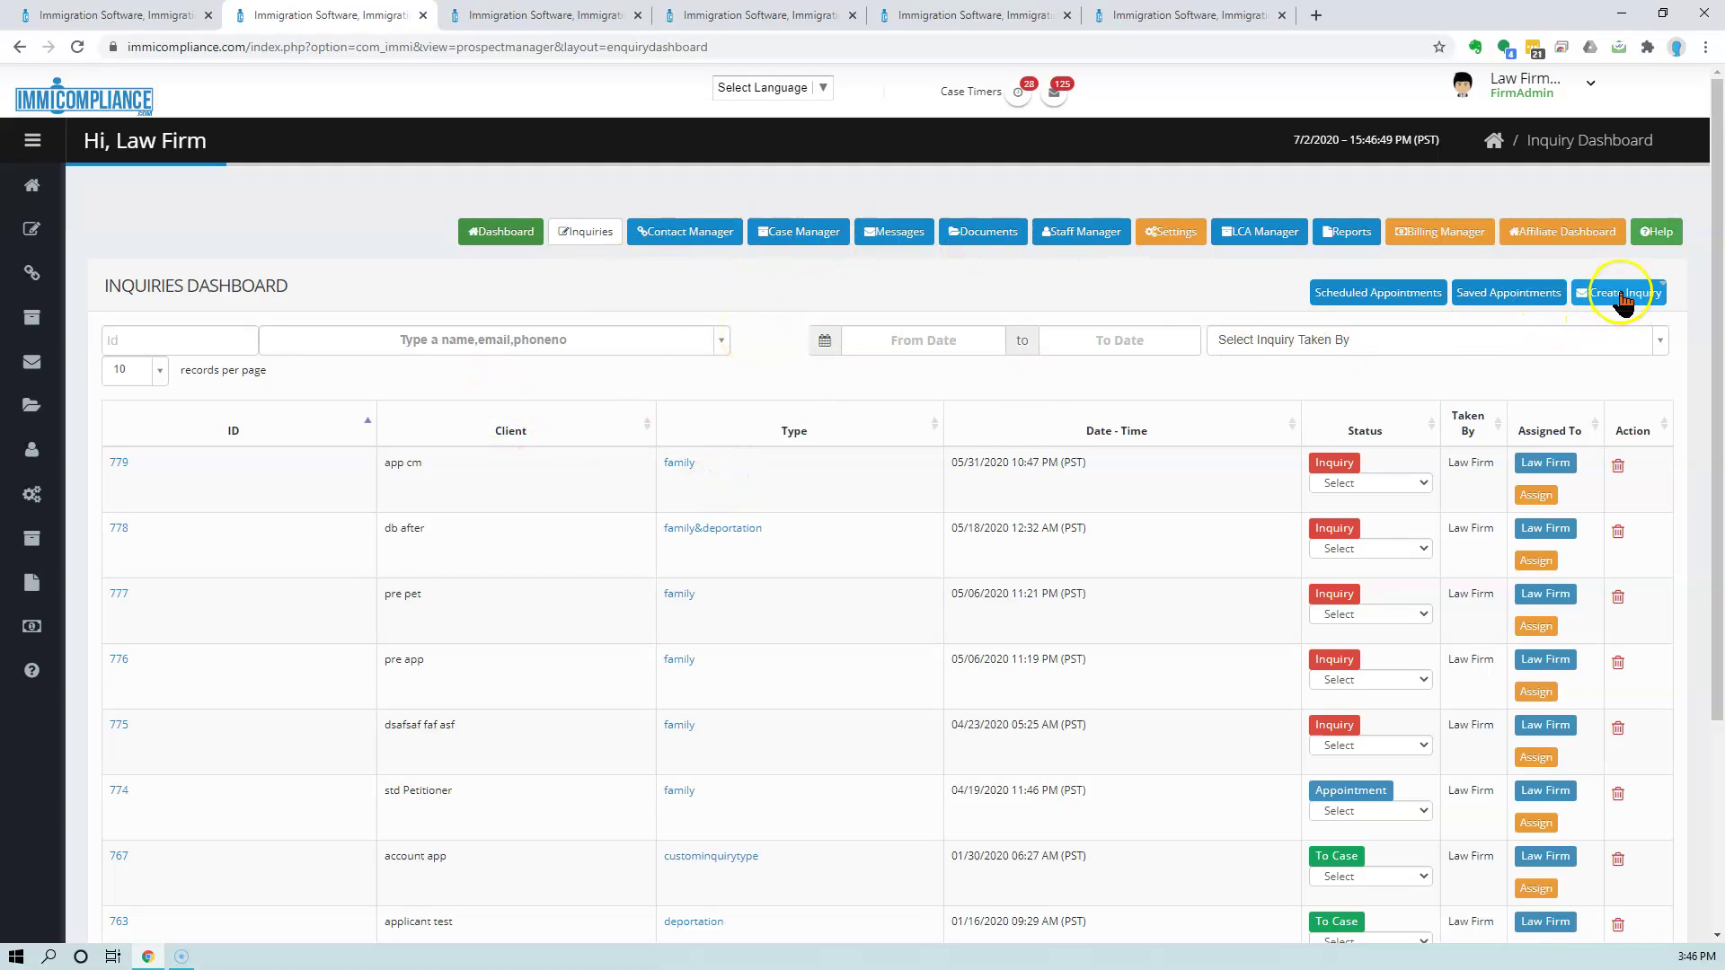
{"action": "left_click", "coordinate": [501, 16]}
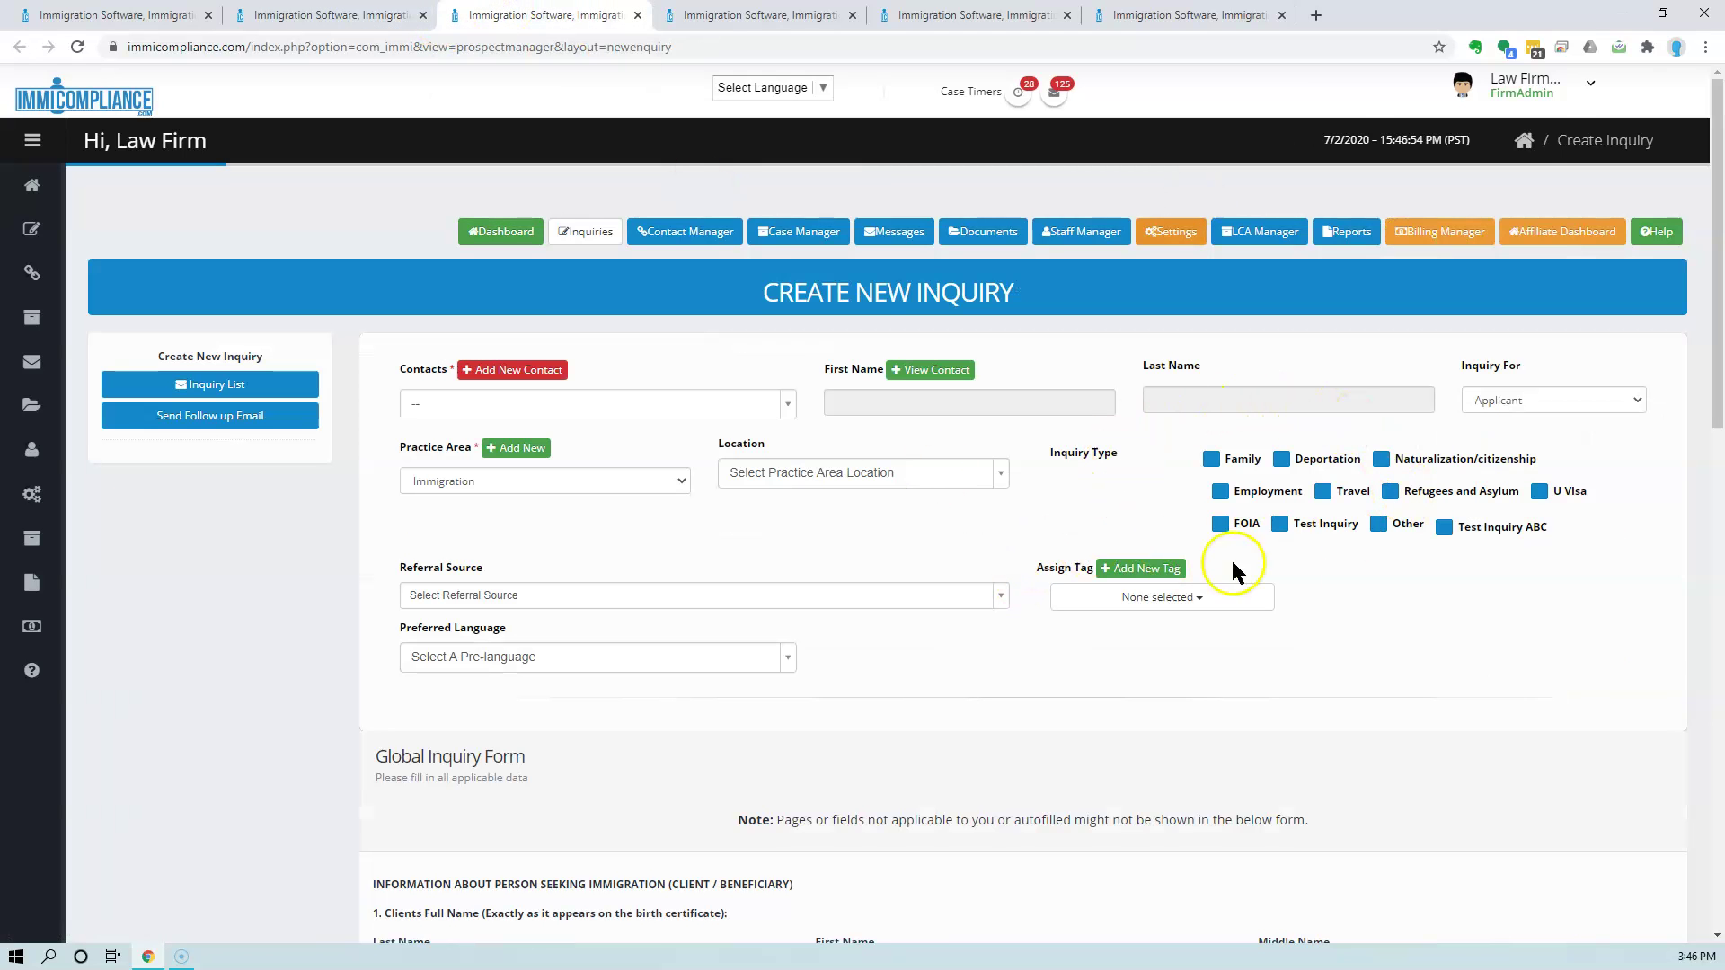
{"action": "left_click", "coordinate": [304, 15]}
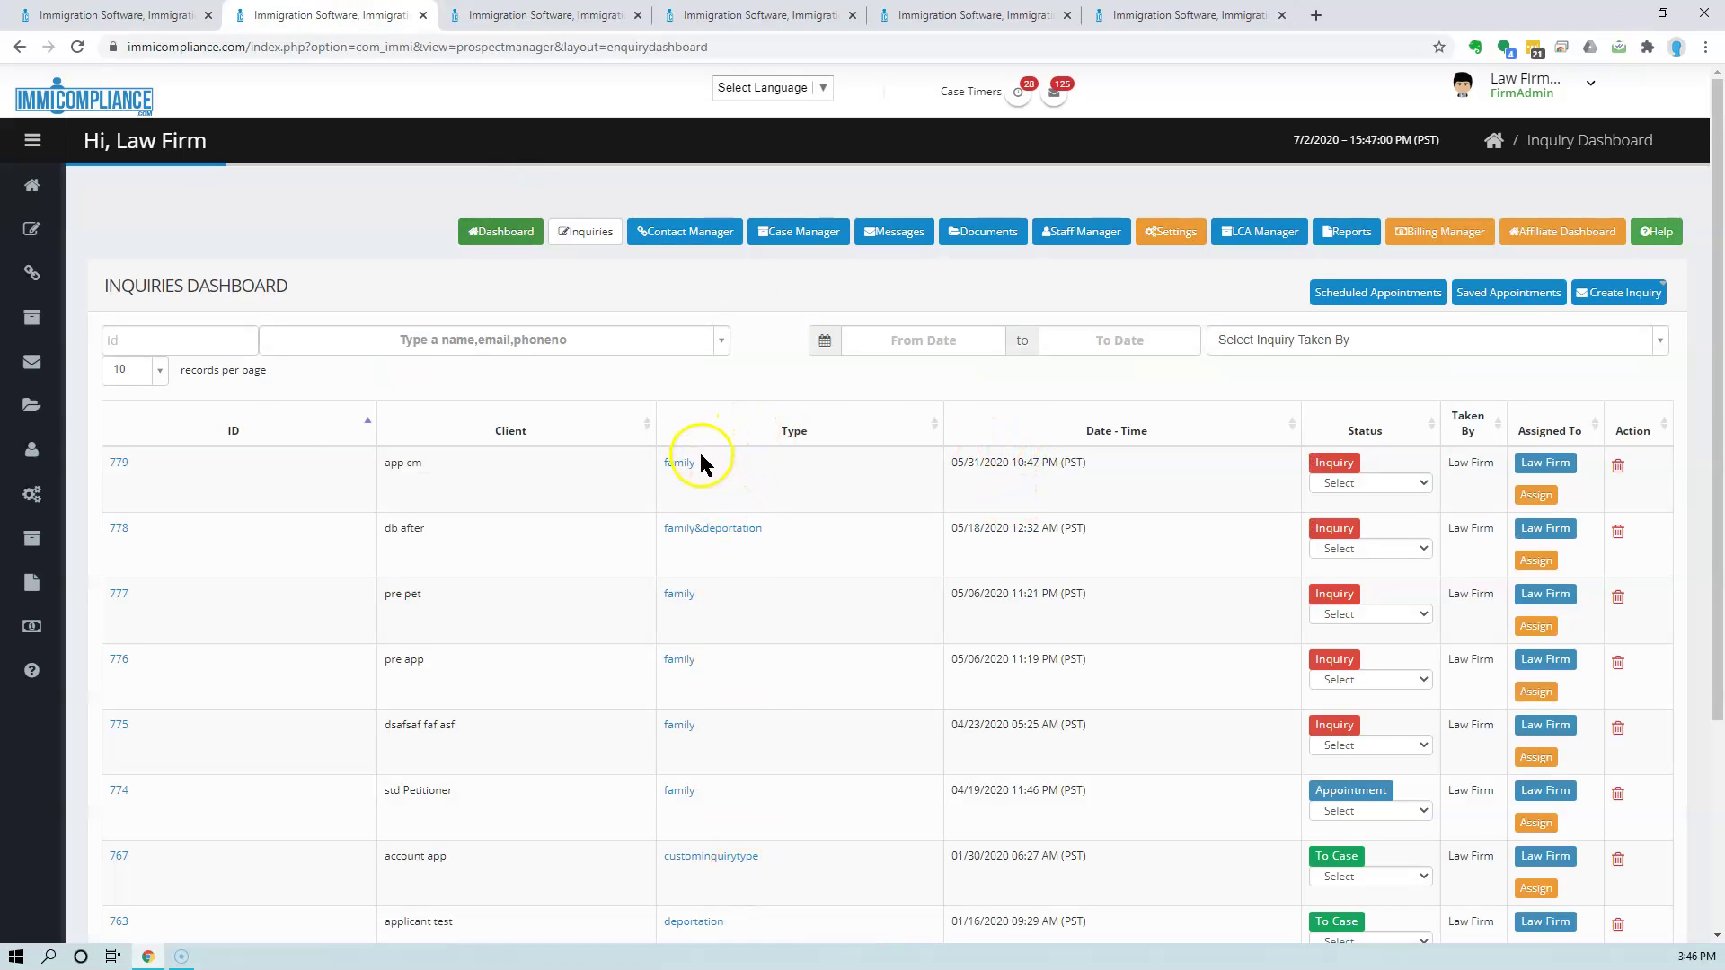
{"action": "left_click", "coordinate": [570, 15]}
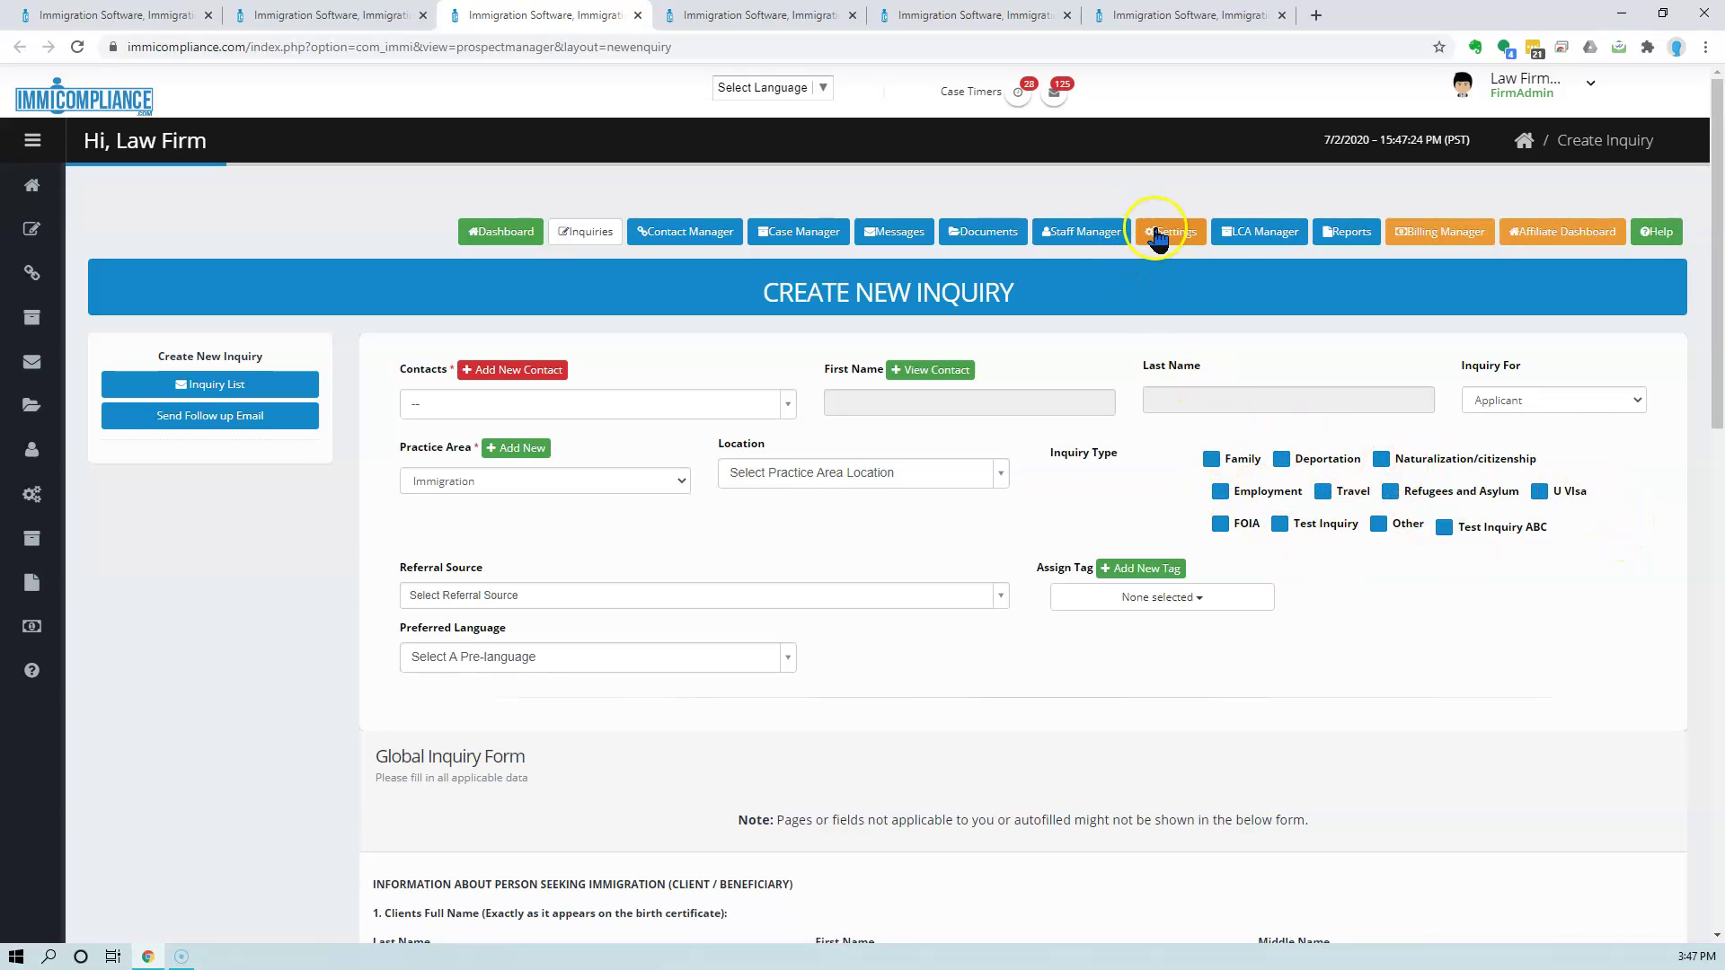
Add a custom inquiry type named Test-123 in the firm's custom inquiry type settings
{"action": "left_click", "coordinate": [737, 18]}
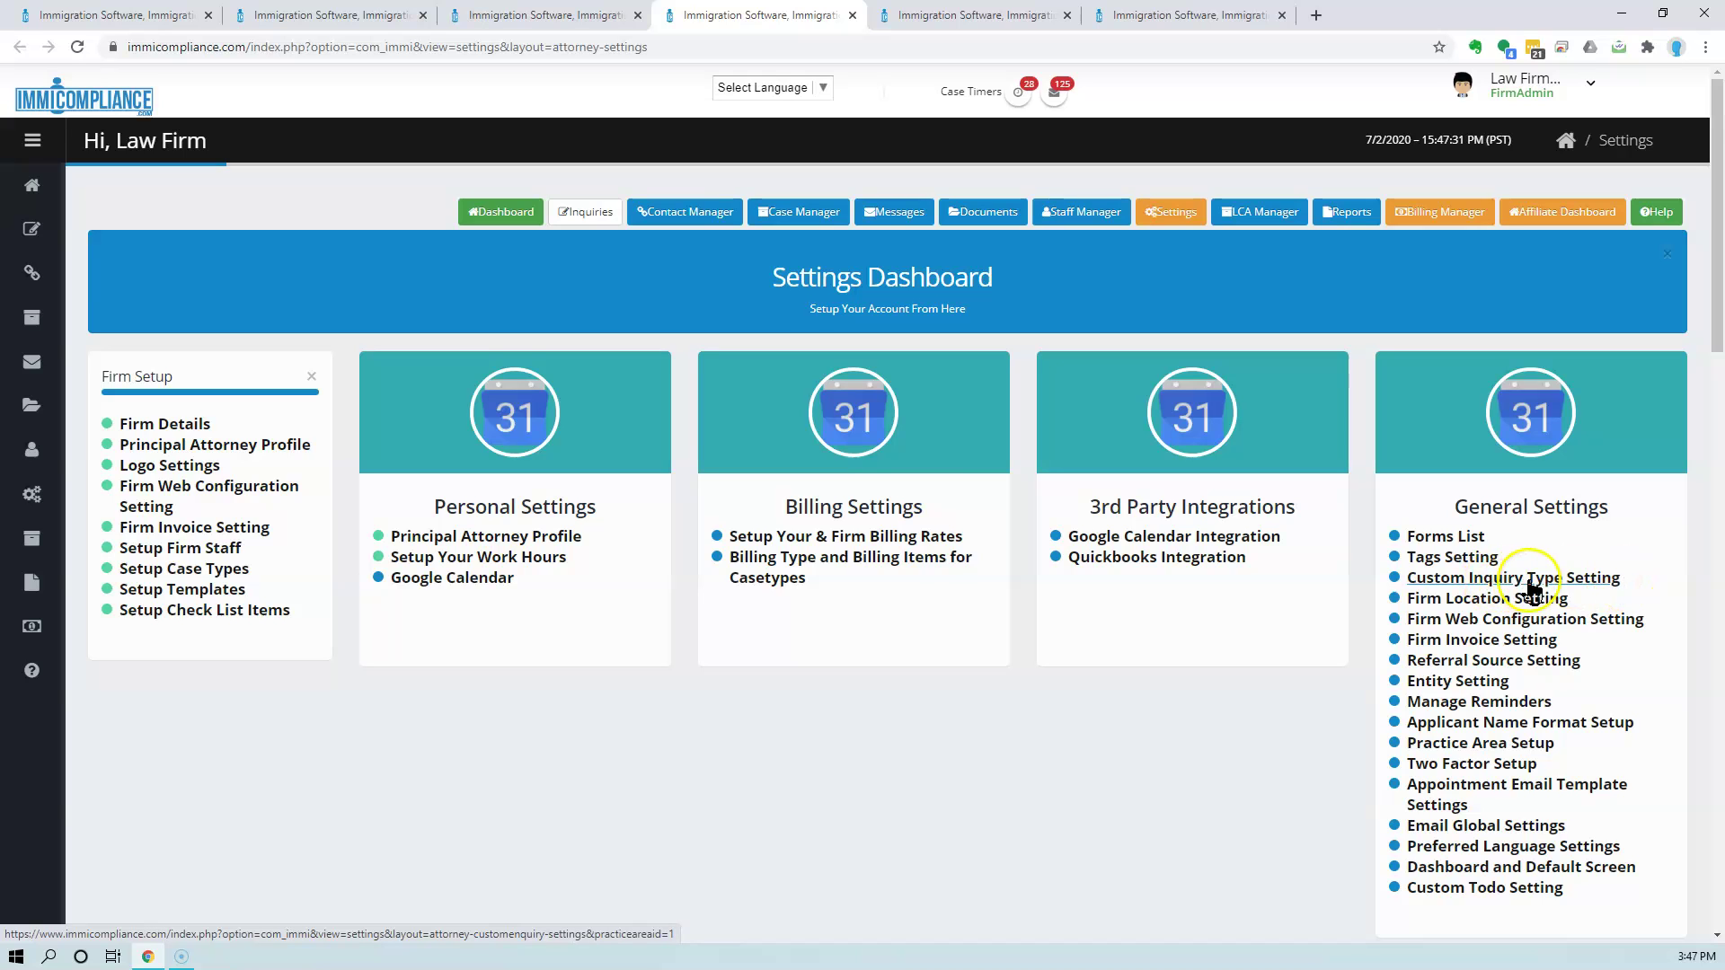
{"action": "left_click", "coordinate": [939, 15]}
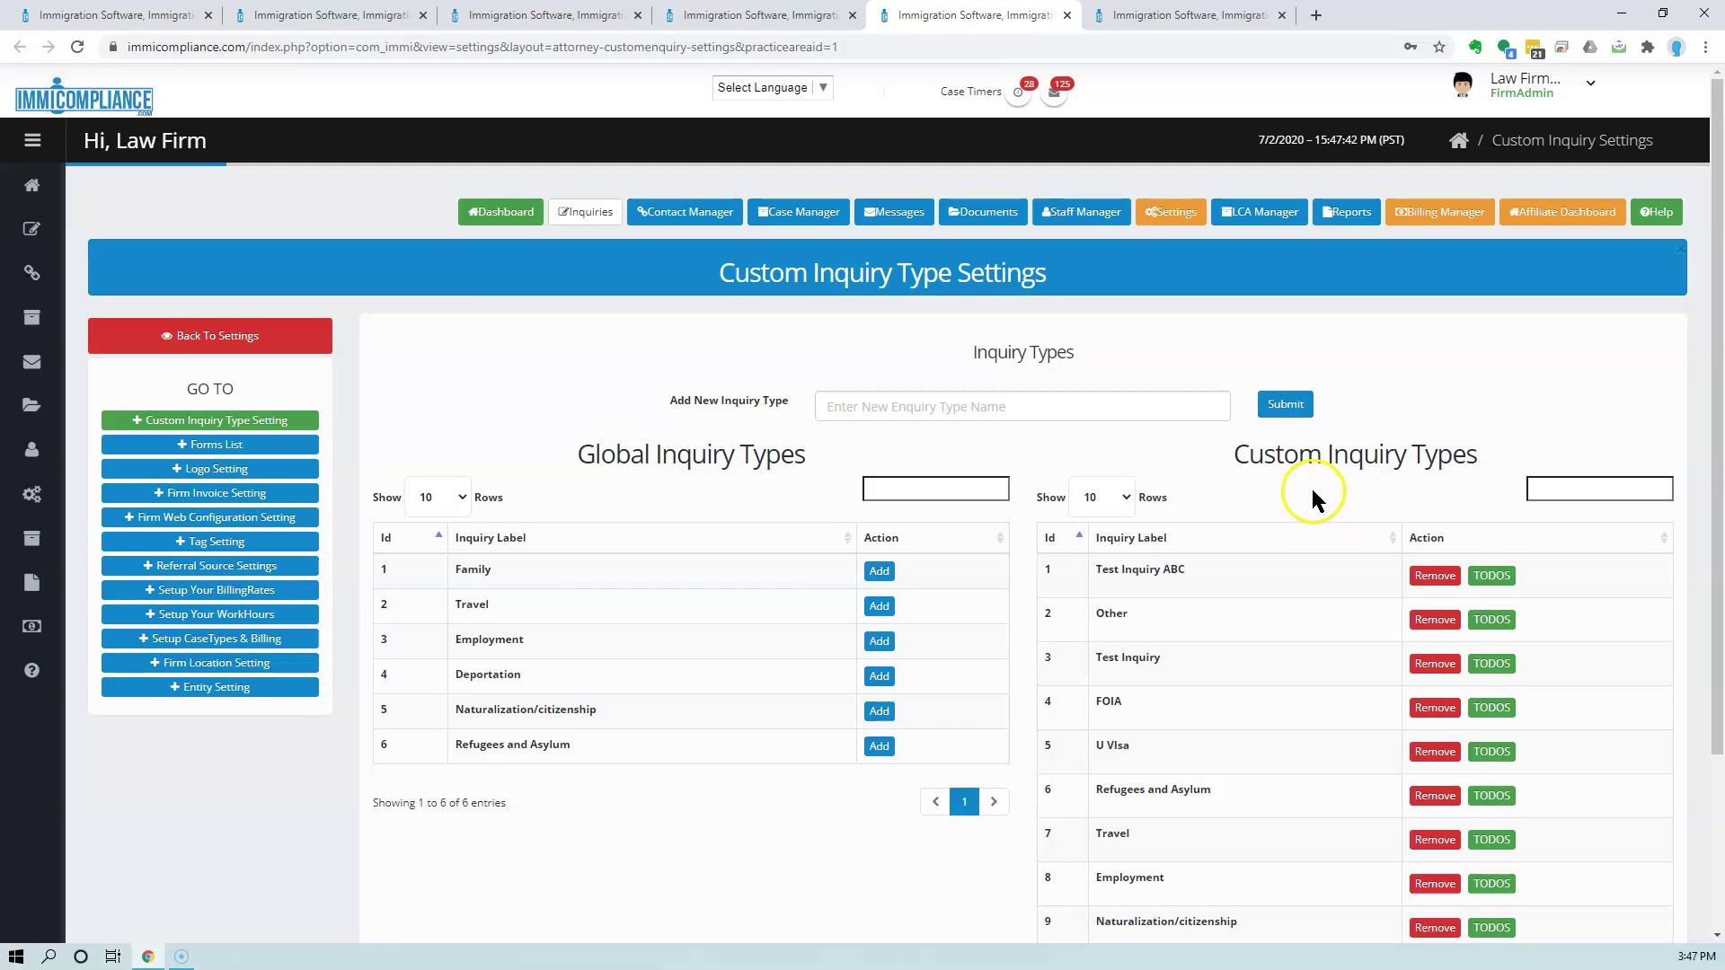
{"action": "scroll", "coordinate": [1313, 485], "scroll_direction": "down", "scroll_amount": 1}
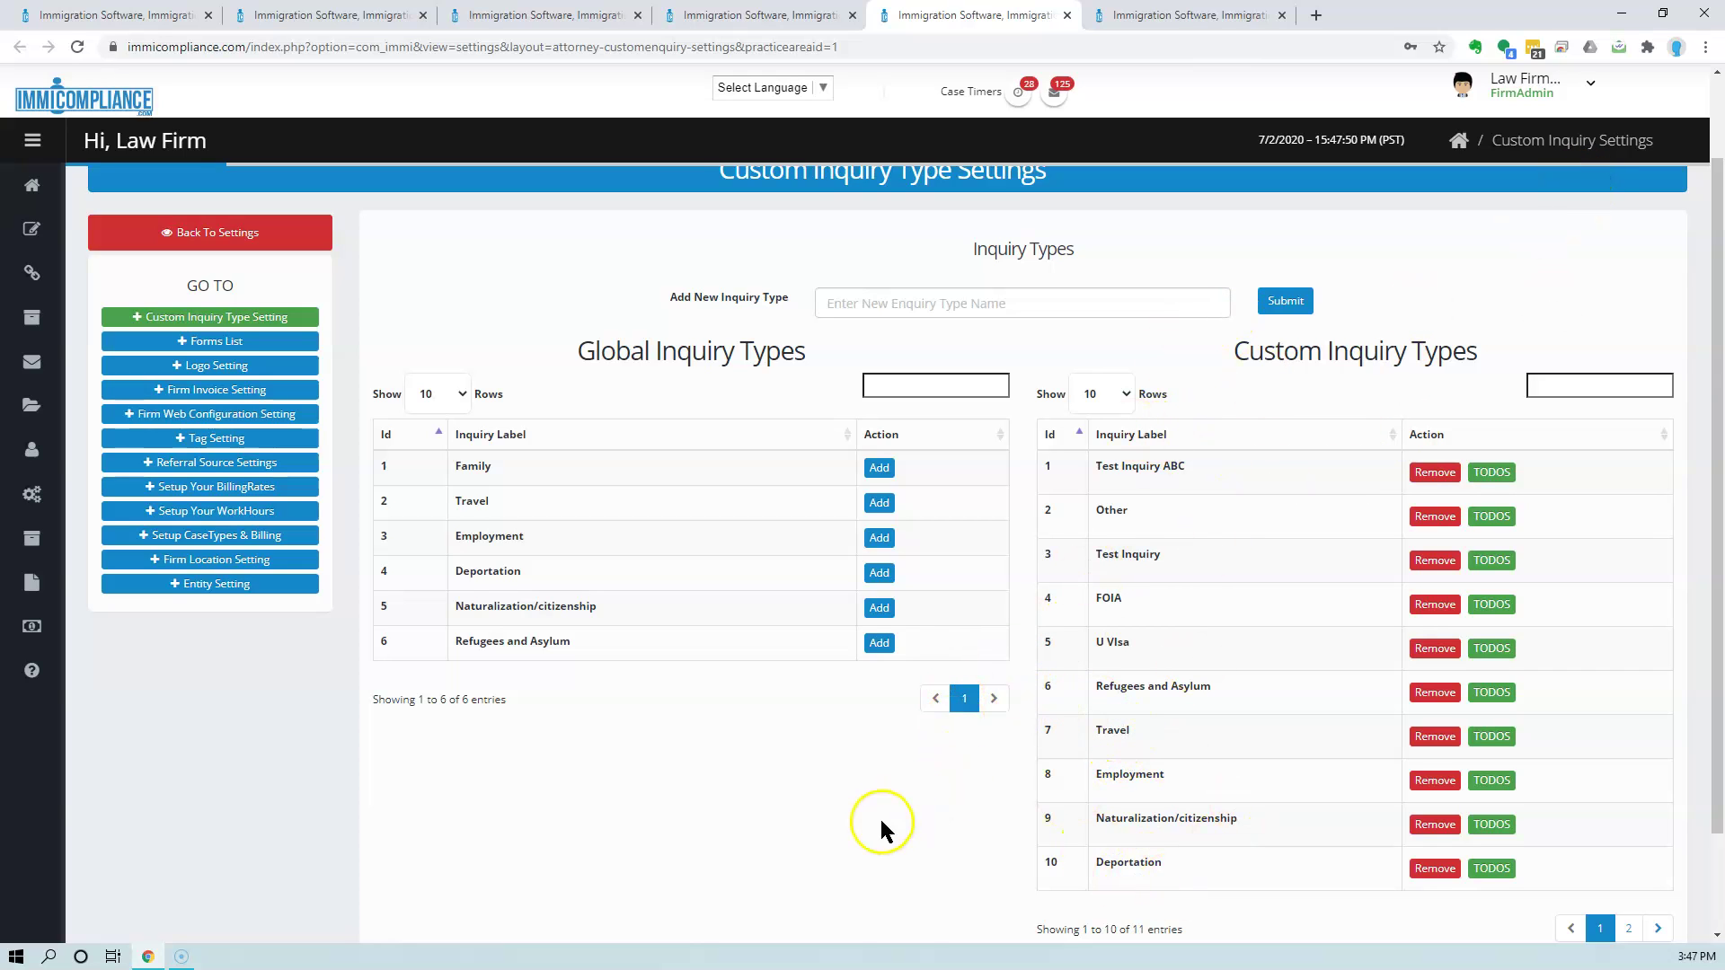
{"action": "left_click", "coordinate": [885, 308]}
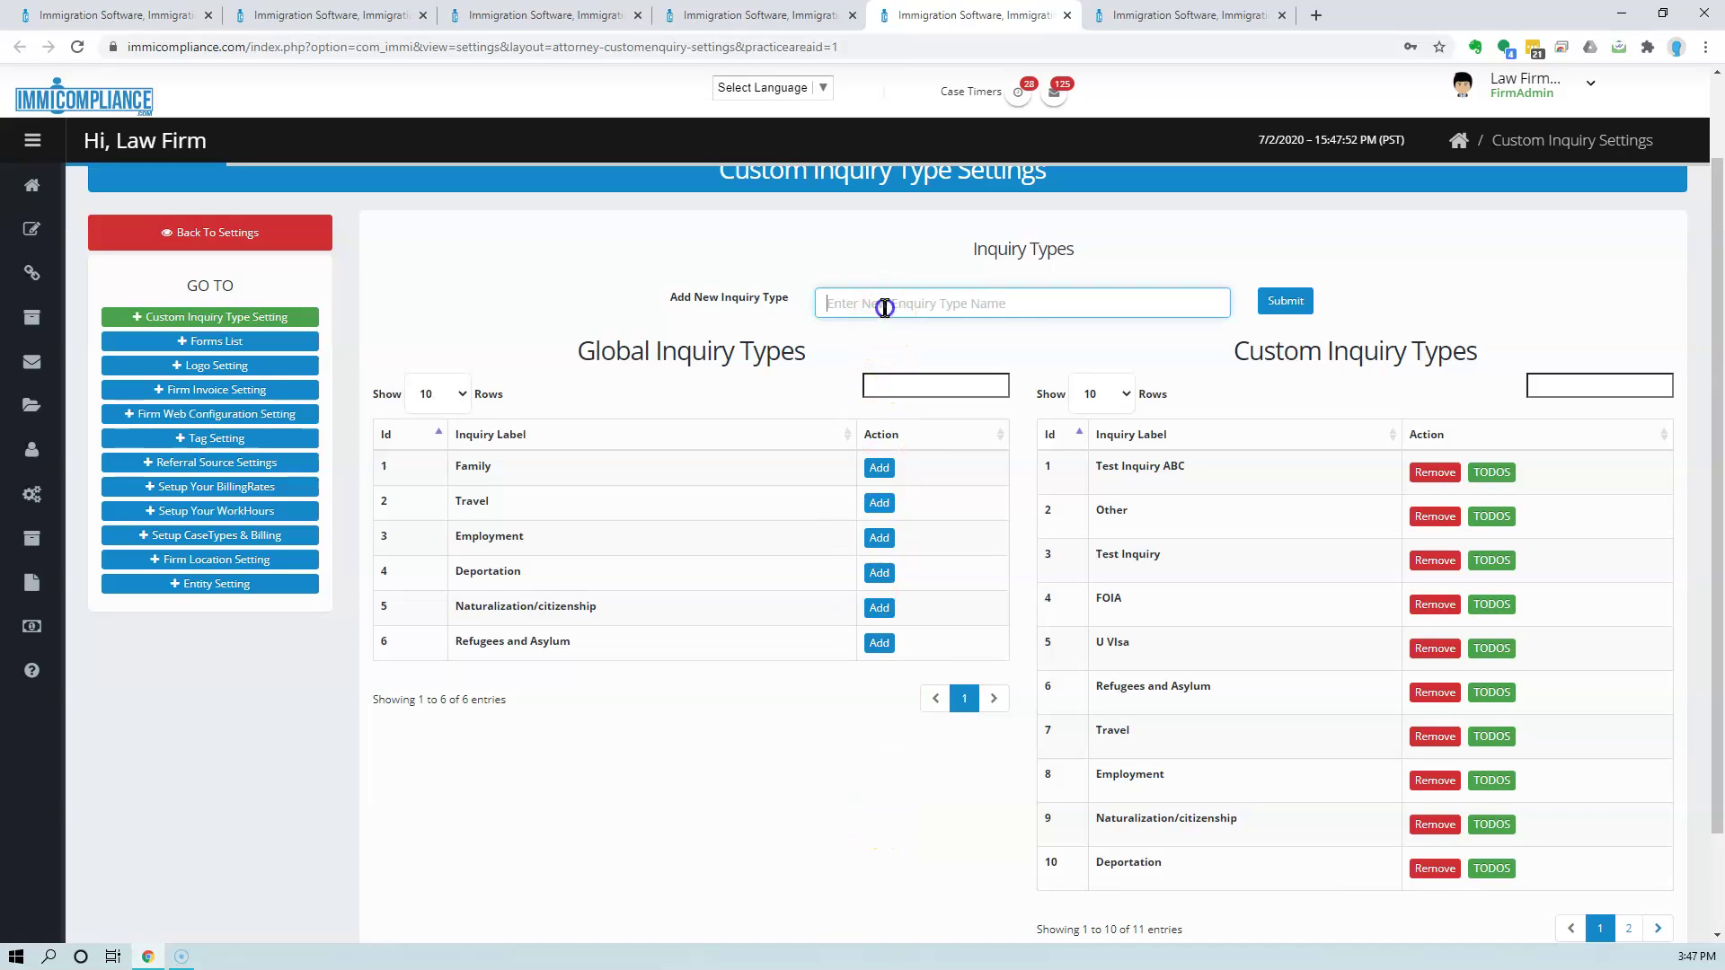
{"action": "type", "text": "Test-123"}
{"action": "left_click", "coordinate": [1283, 304]}
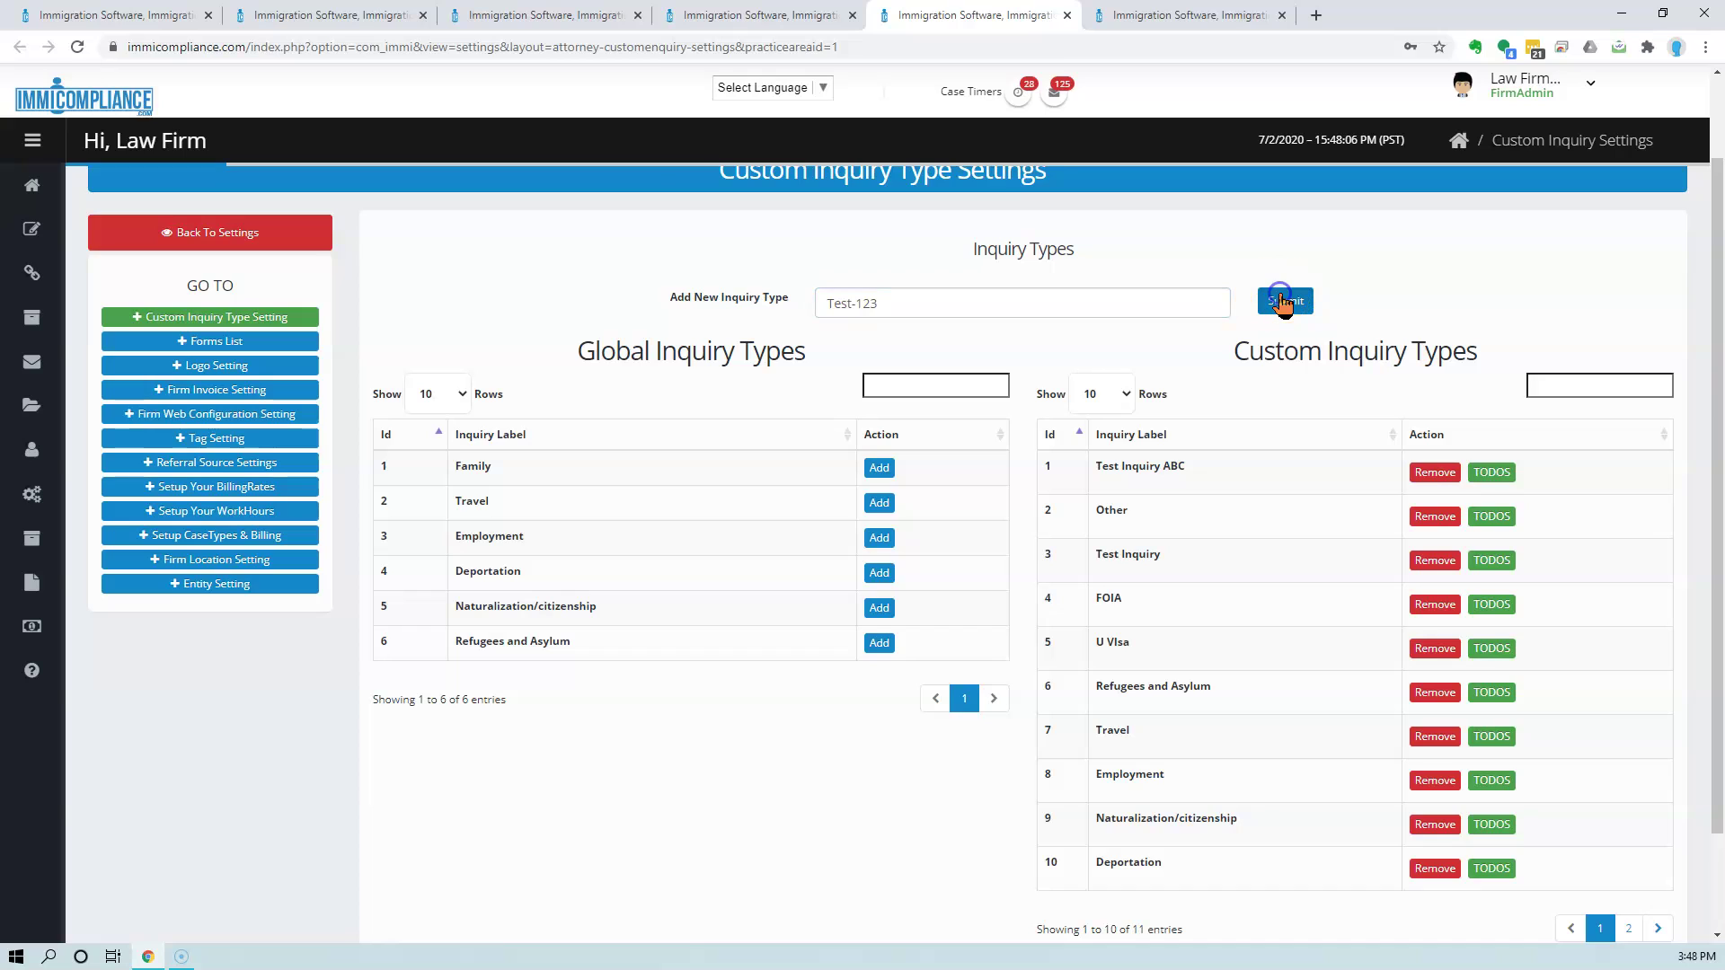
{"action": "left_click", "coordinate": [1020, 144]}
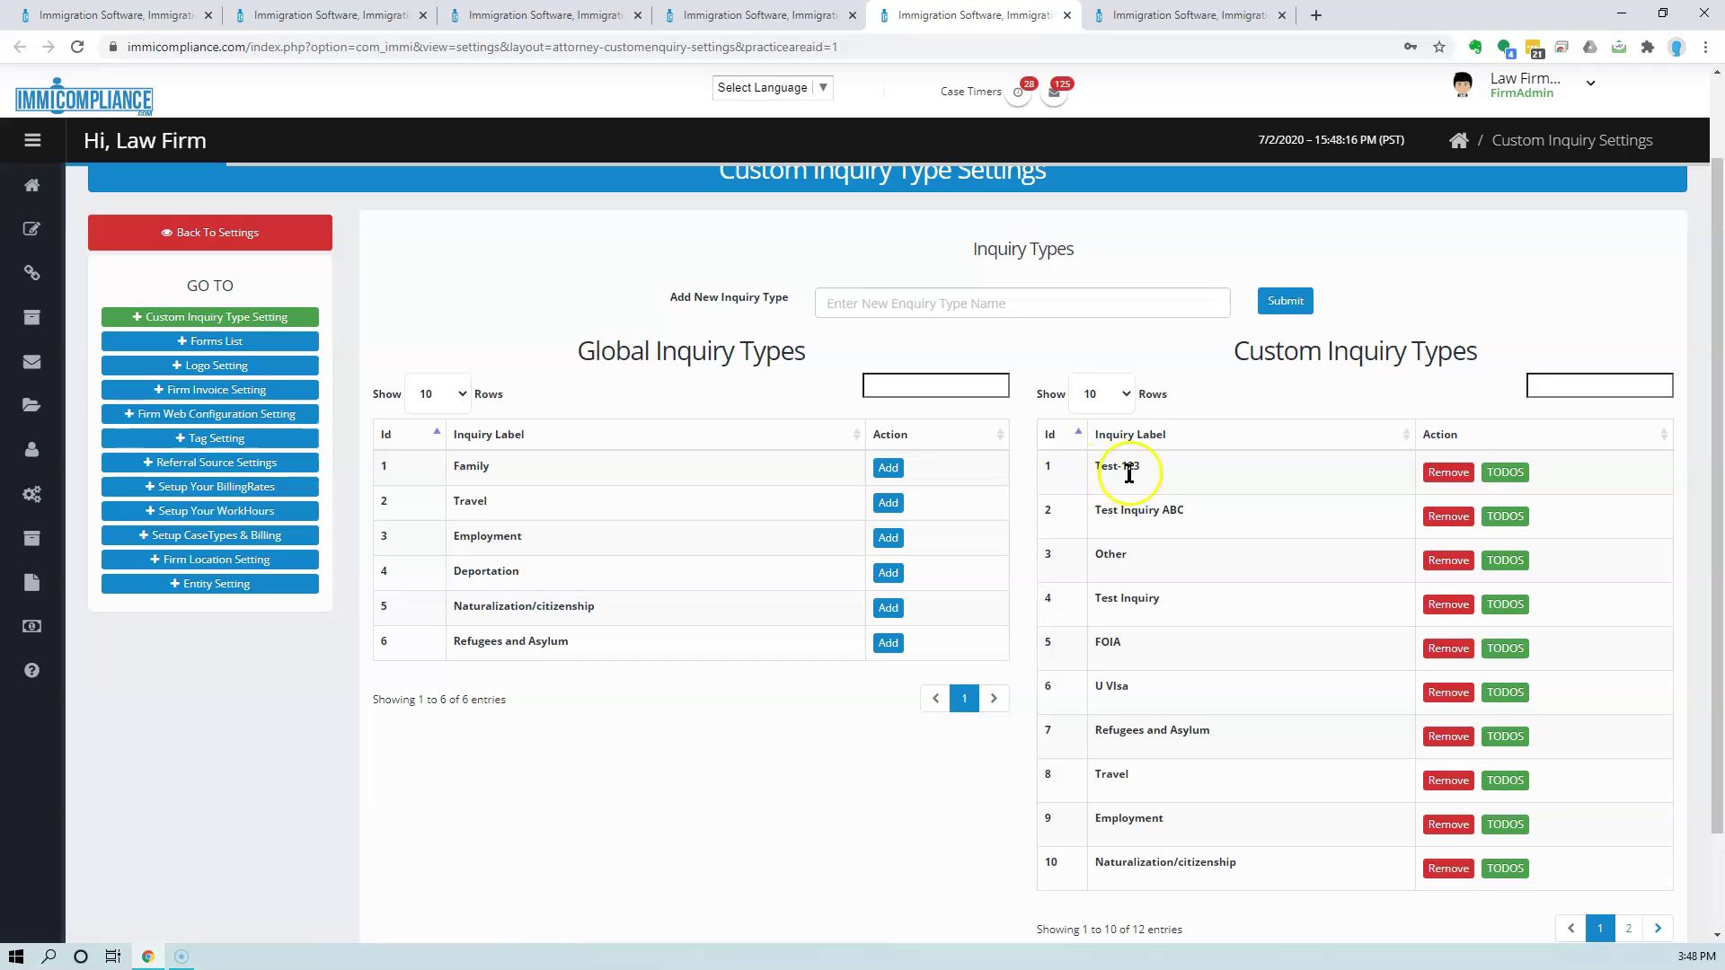
Reload the new inquiry form to check its list of inquiry types
{"action": "left_click", "coordinate": [696, 16]}
{"action": "left_click", "coordinate": [542, 16]}
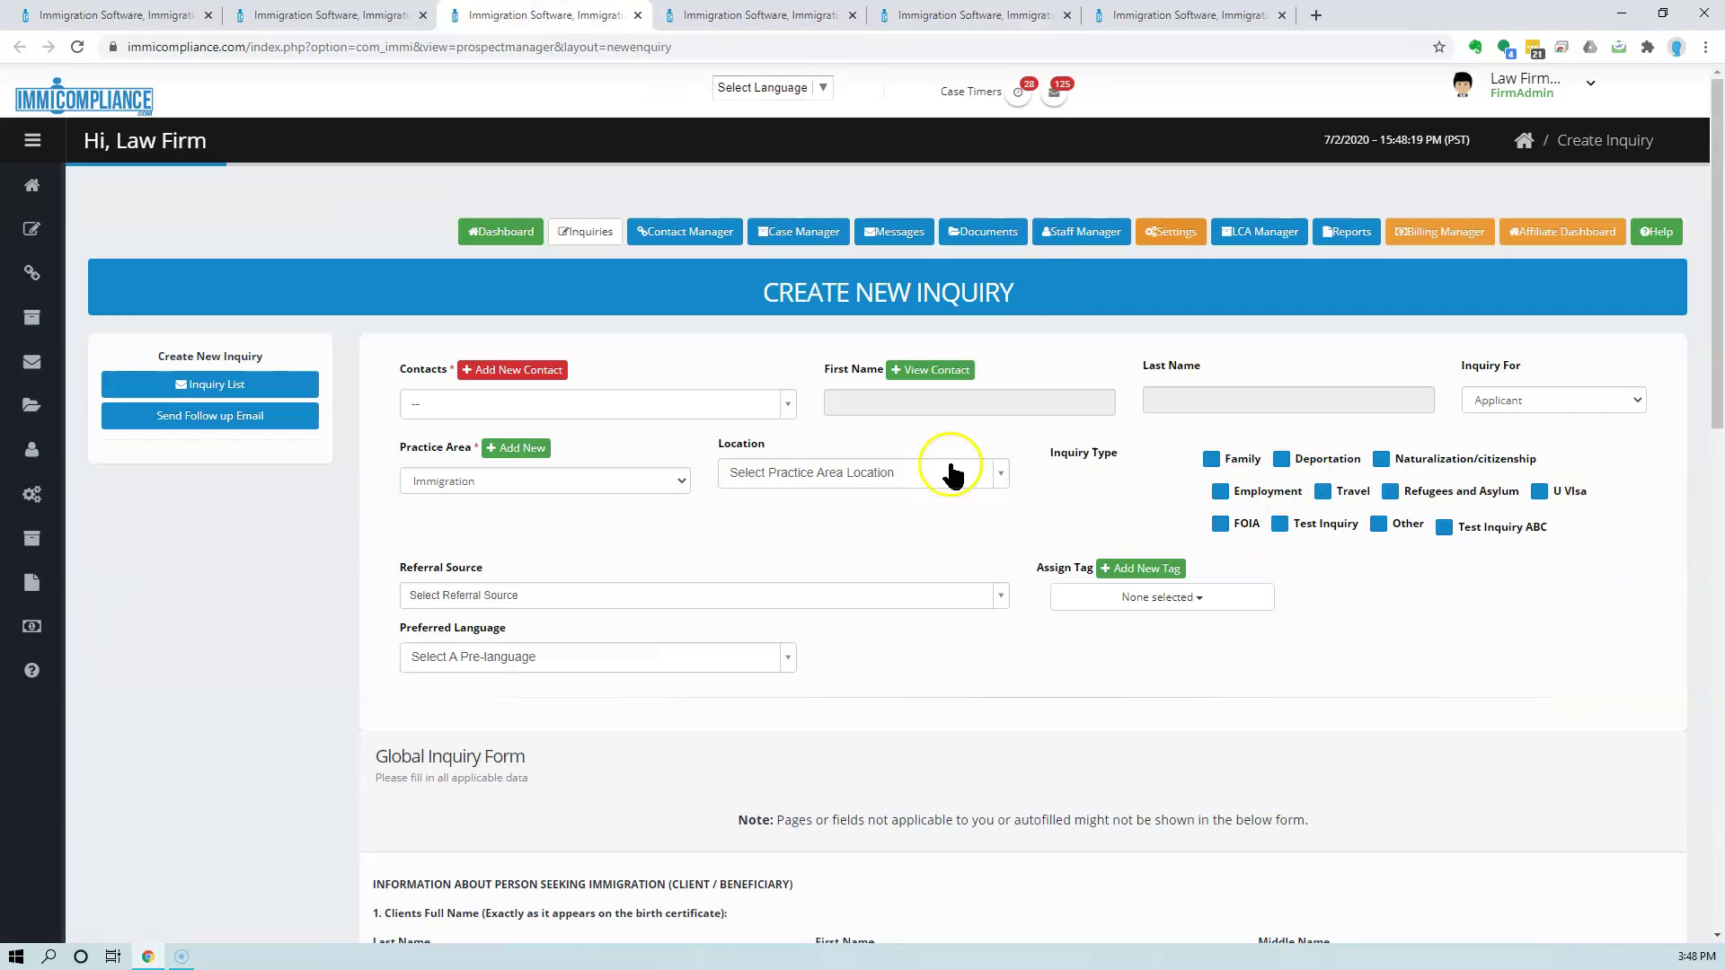
{"action": "left_click", "coordinate": [76, 47]}
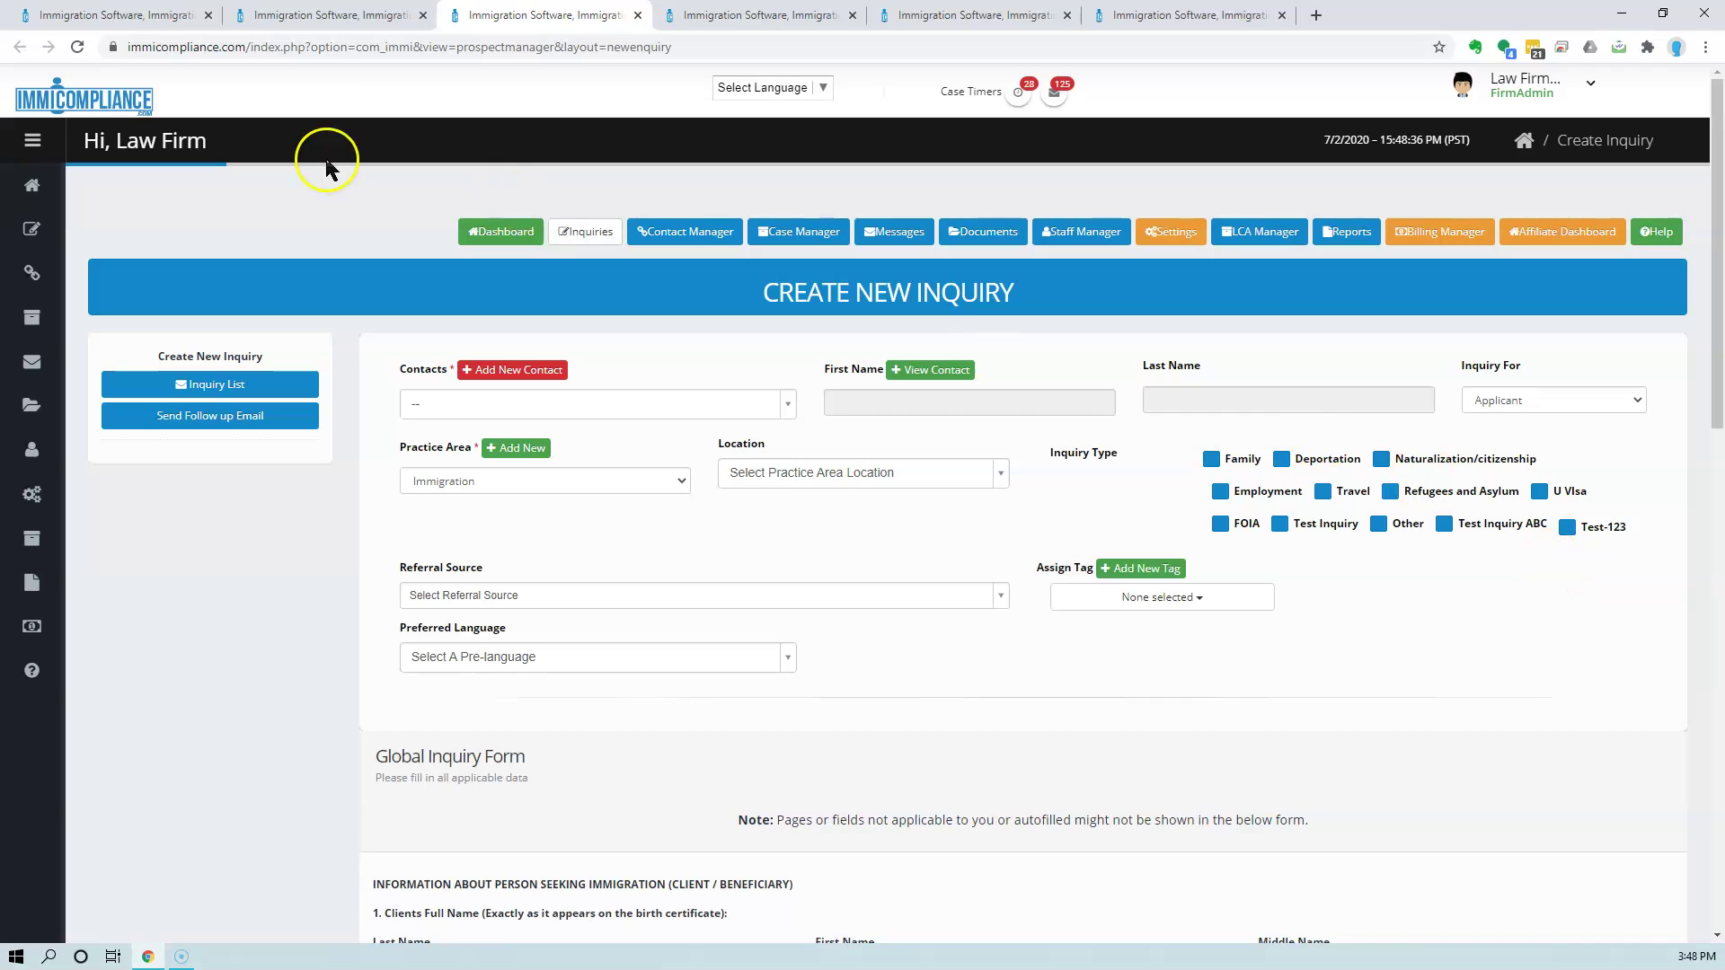
Examine the substatus options offered for inquiry 779 on the inquiries dashboard
{"action": "left_click", "coordinate": [319, 25]}
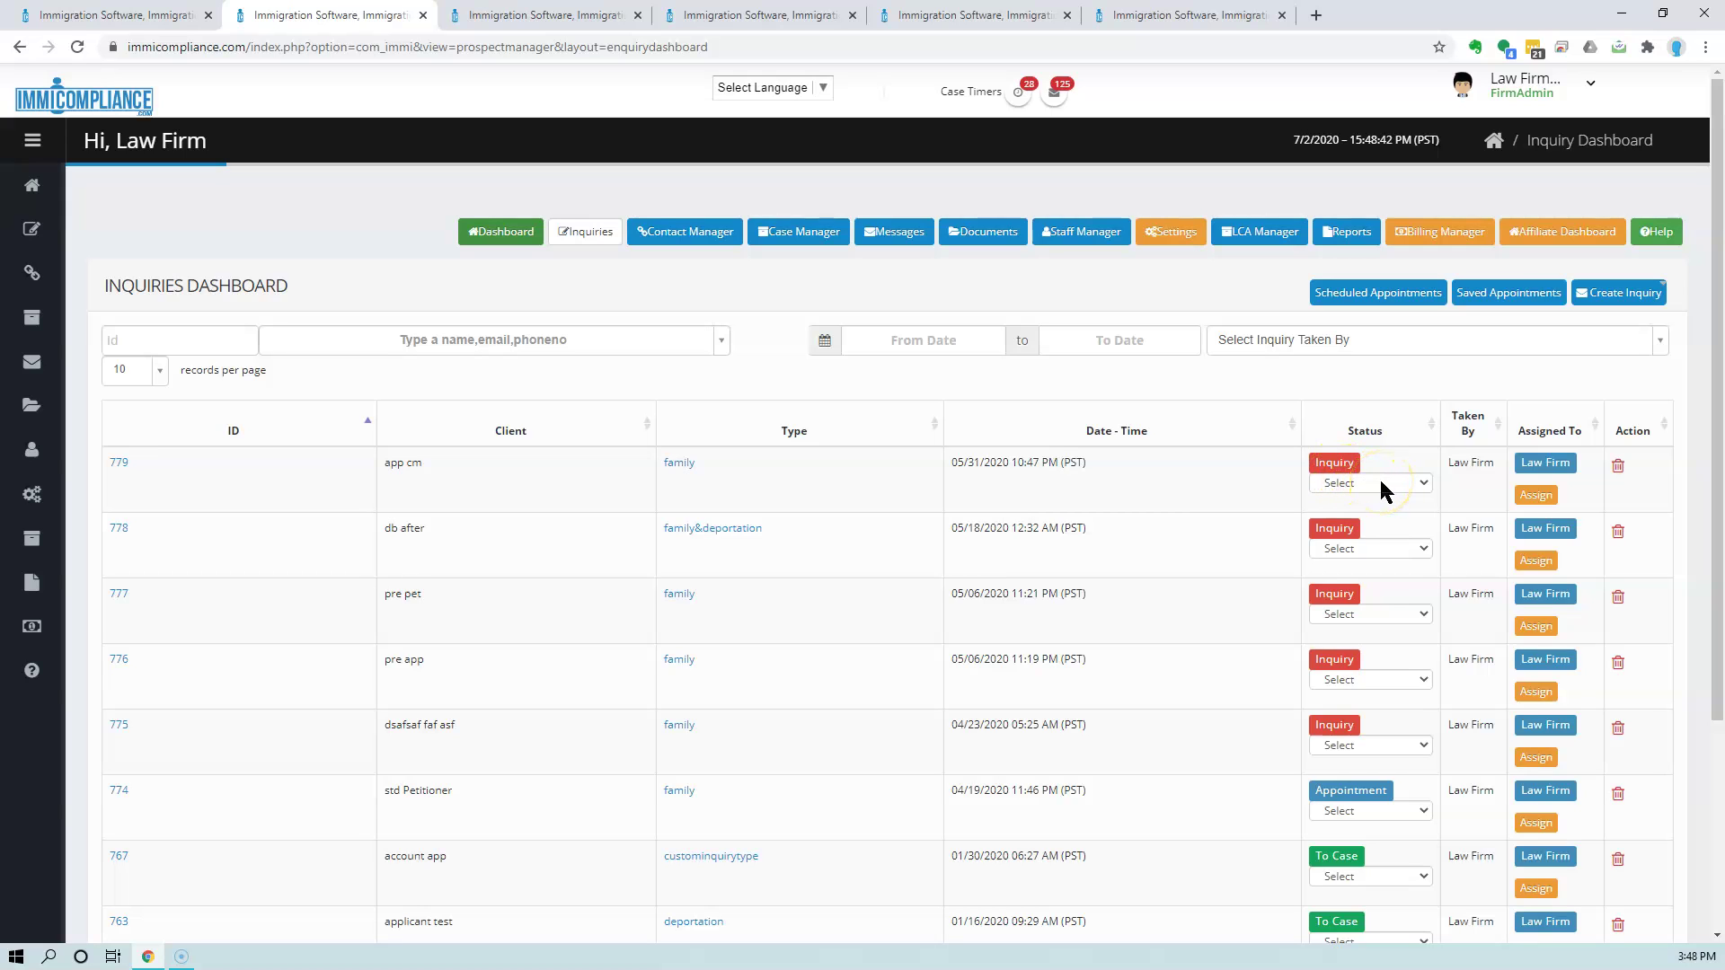
{"action": "left_click", "coordinate": [1384, 485]}
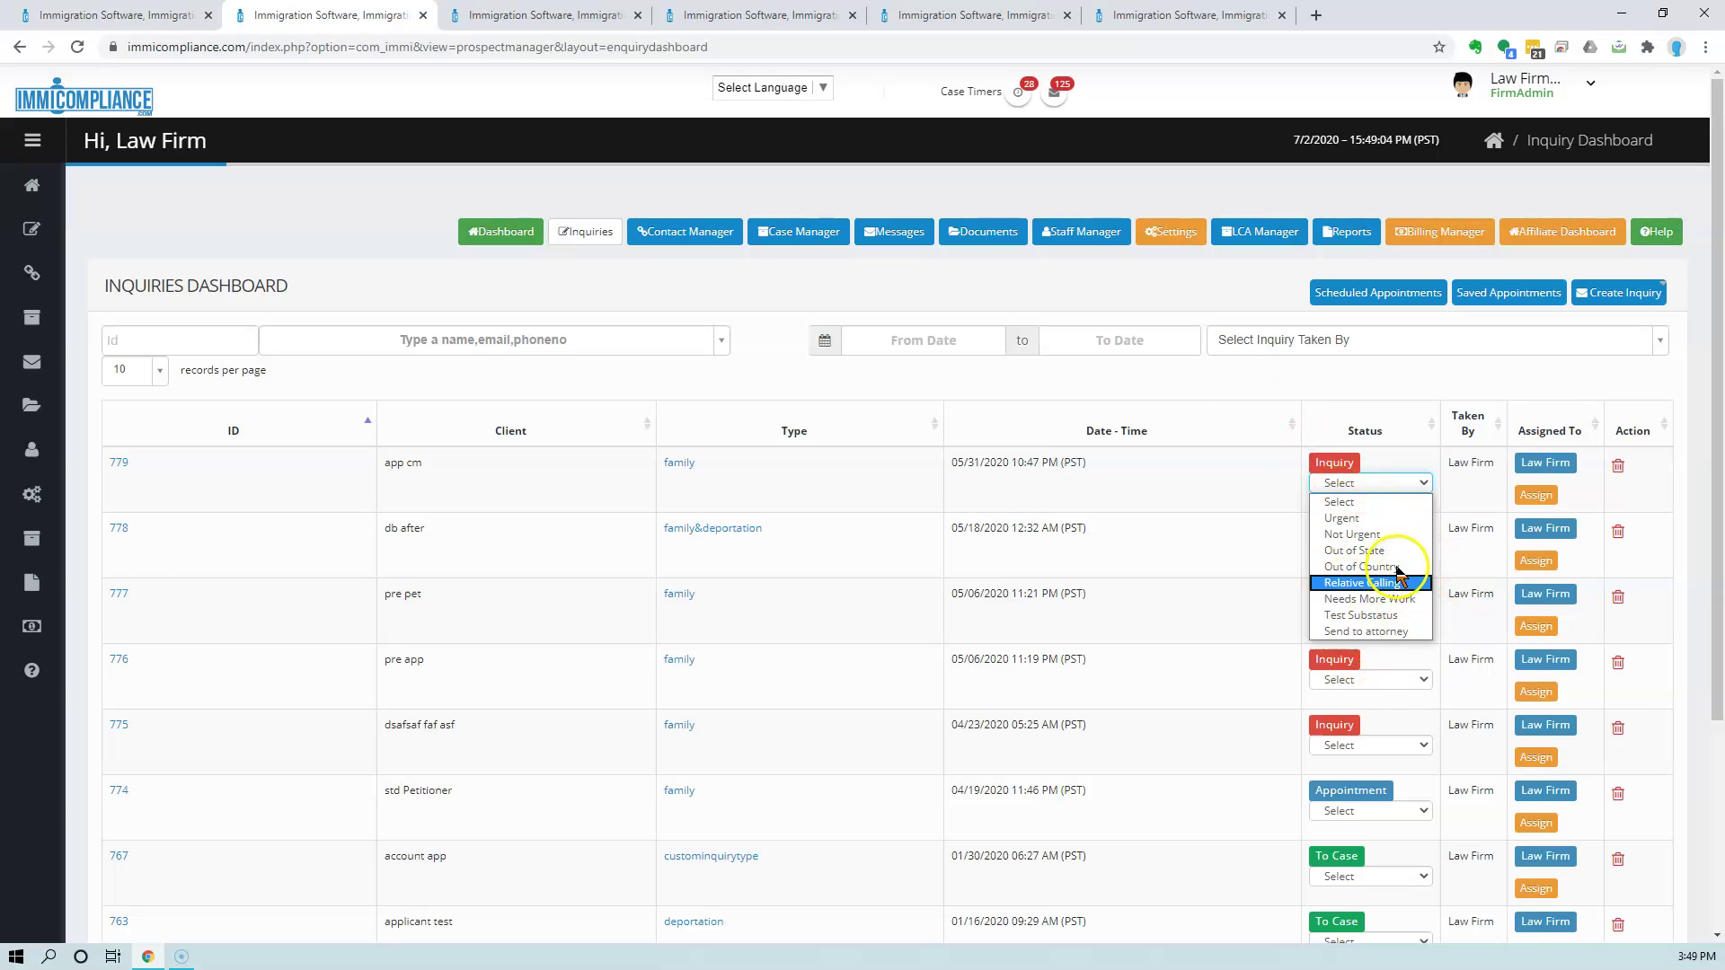
{"action": "left_click", "coordinate": [1229, 384]}
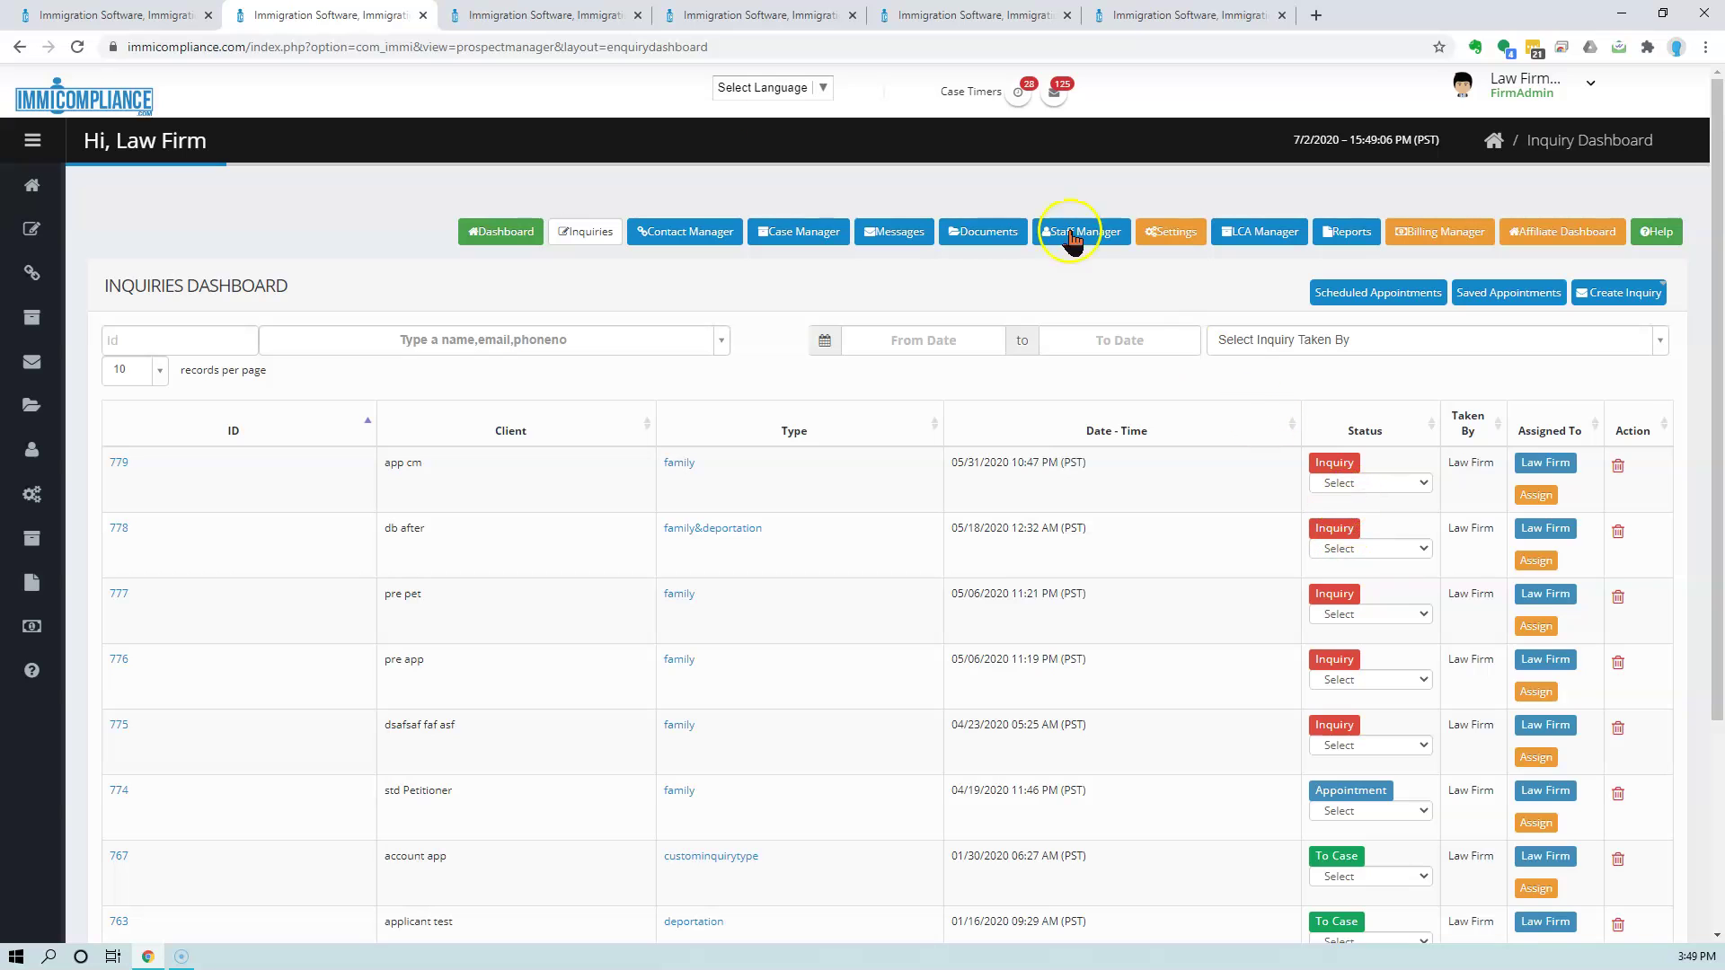
Locate the inquiry substatus option in the settings dashboard and open the inquiry sub status manager
{"action": "left_click", "coordinate": [548, 18]}
{"action": "left_click", "coordinate": [720, 18]}
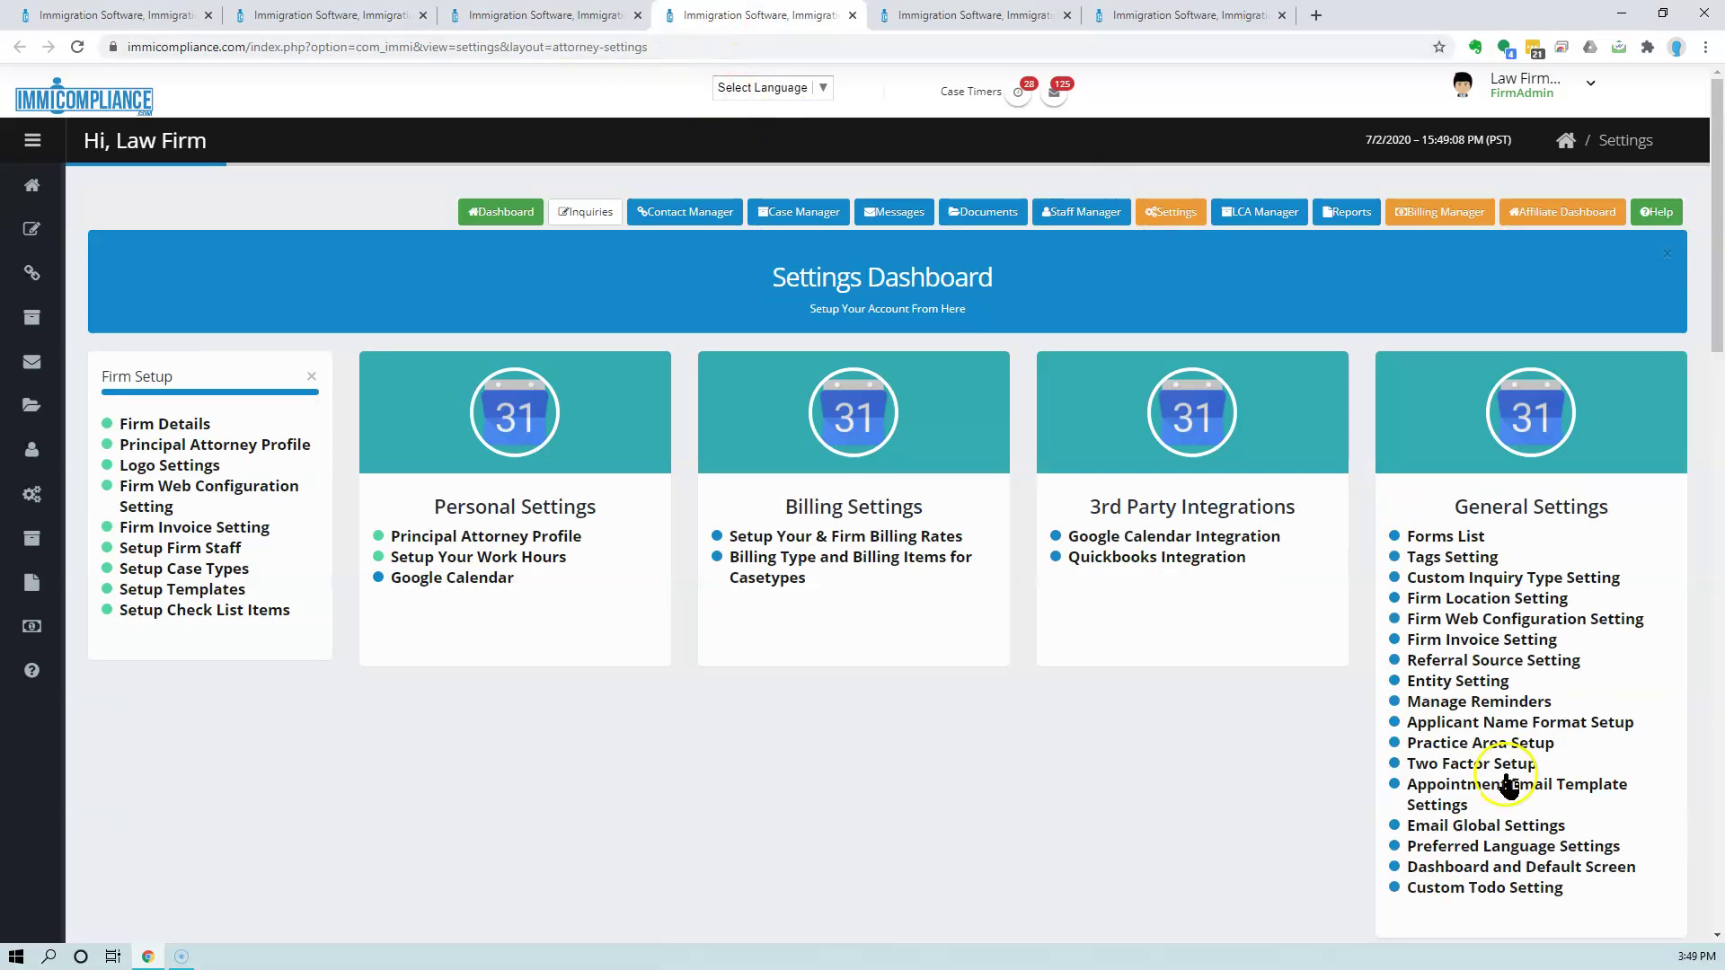
{"action": "scroll", "coordinate": [1207, 774], "scroll_direction": "down", "scroll_amount": 2}
{"action": "scroll", "coordinate": [1206, 774], "scroll_direction": "down", "scroll_amount": 5}
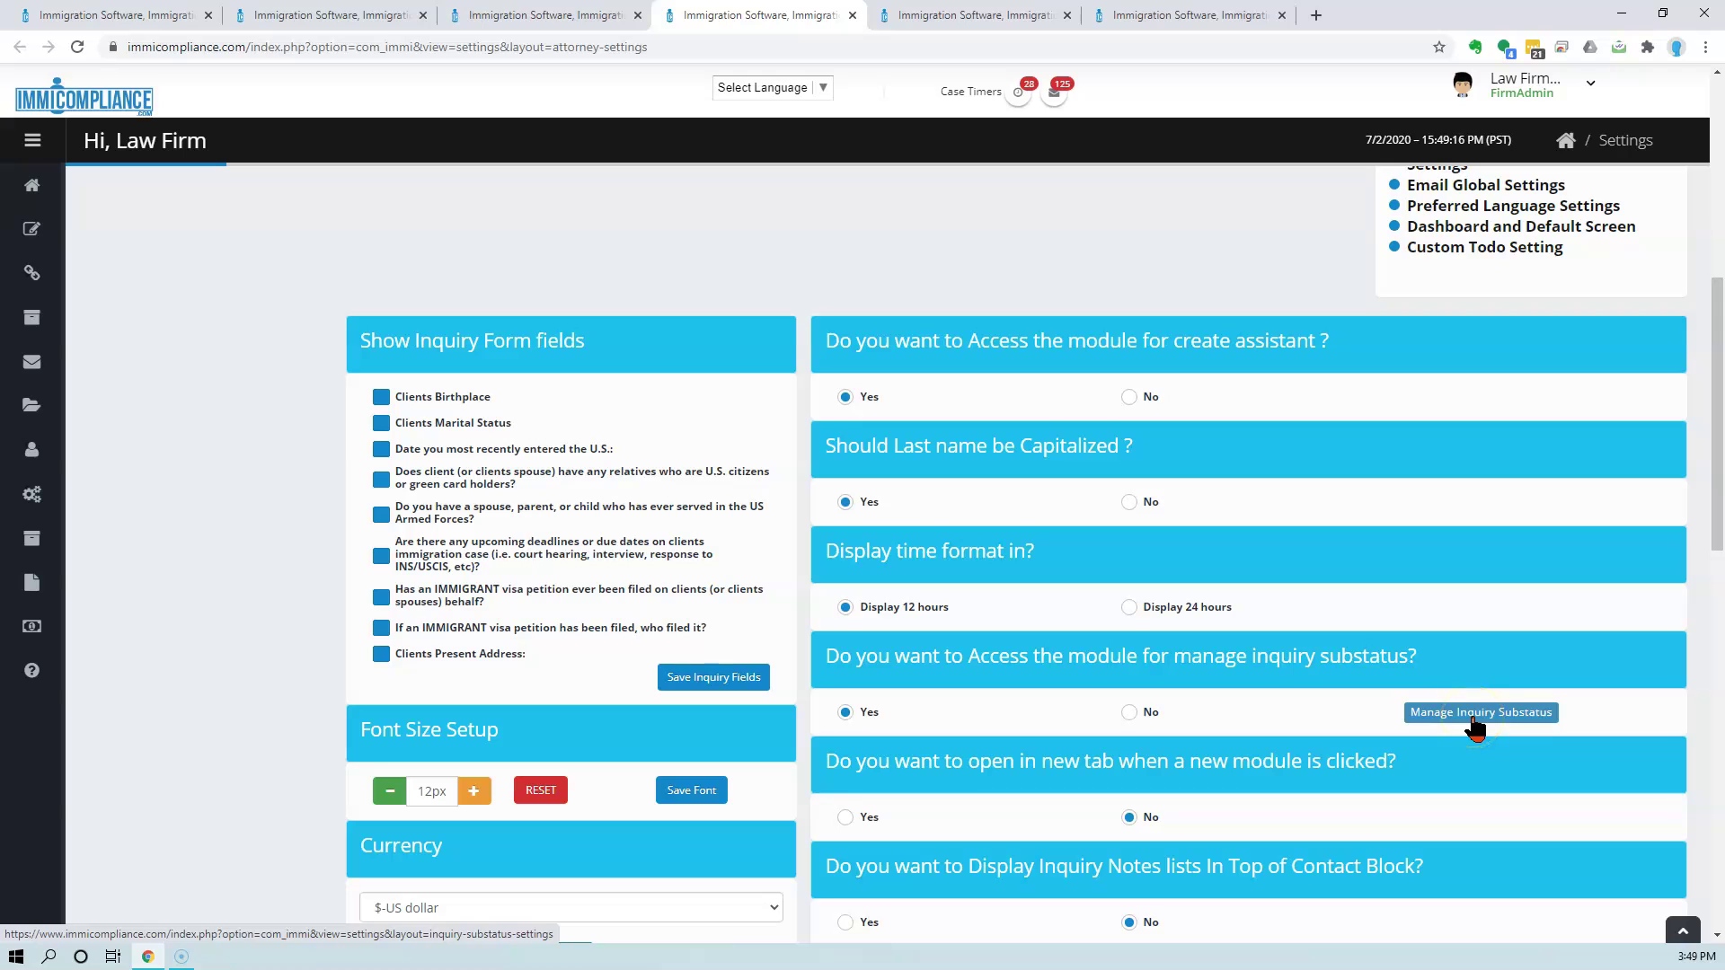
{"action": "left_click", "coordinate": [312, 18]}
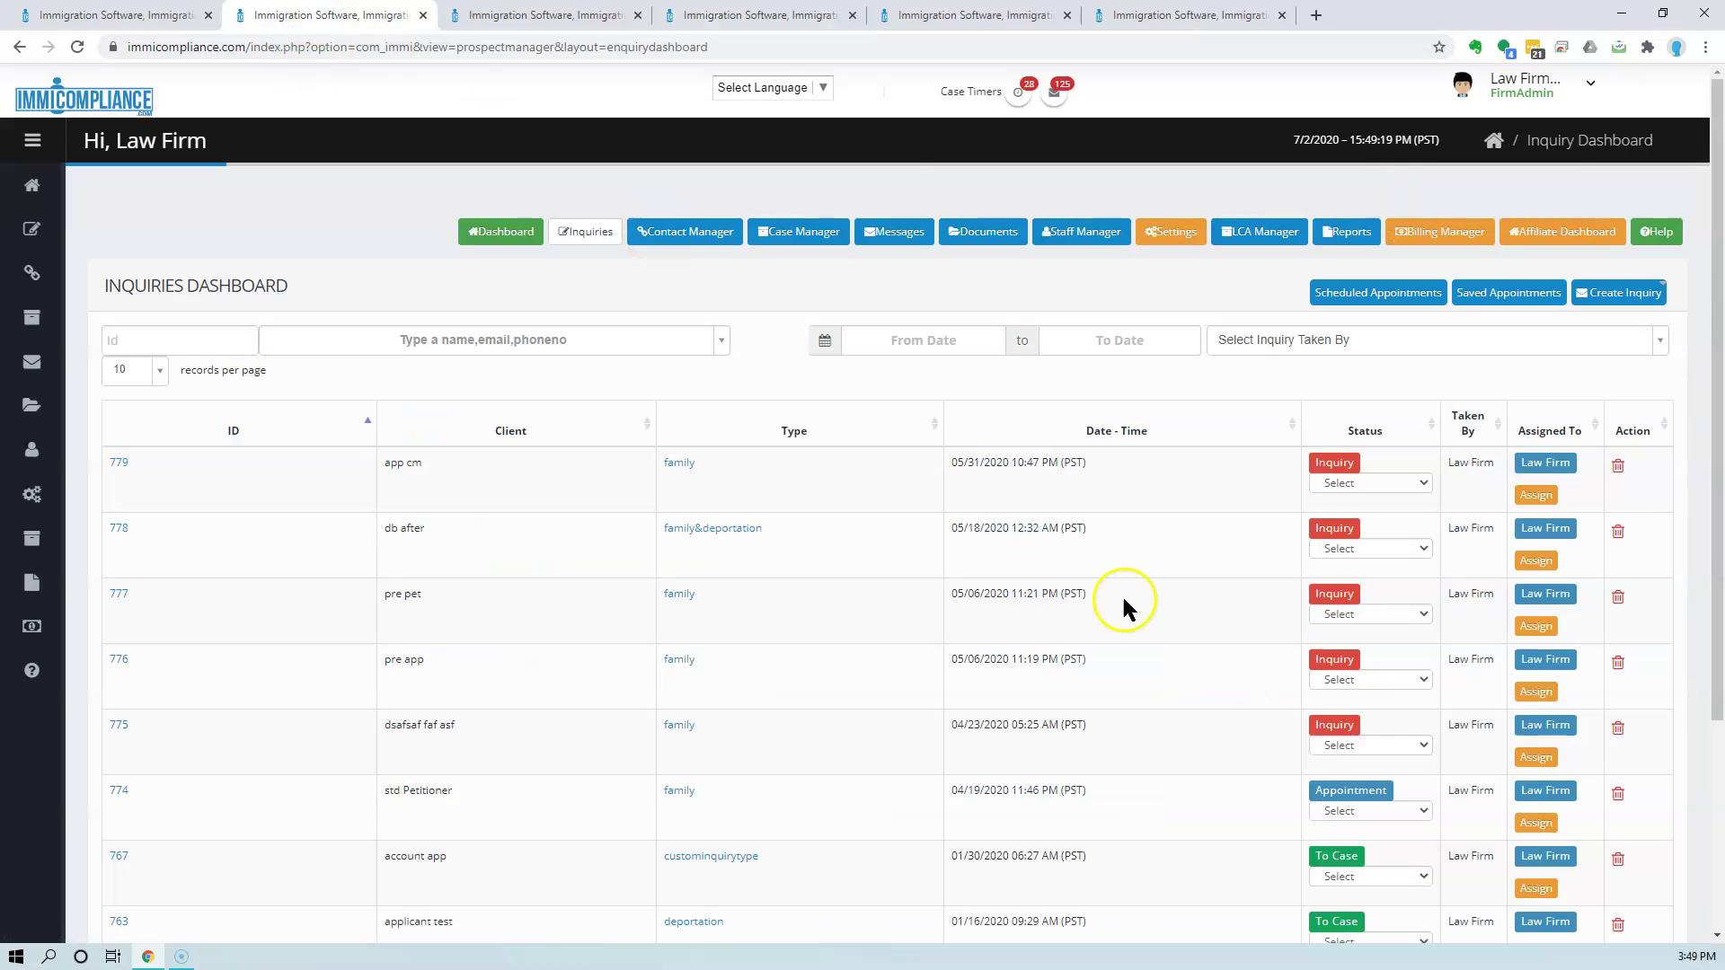
{"action": "left_click", "coordinate": [962, 18]}
{"action": "left_click", "coordinate": [738, 20]}
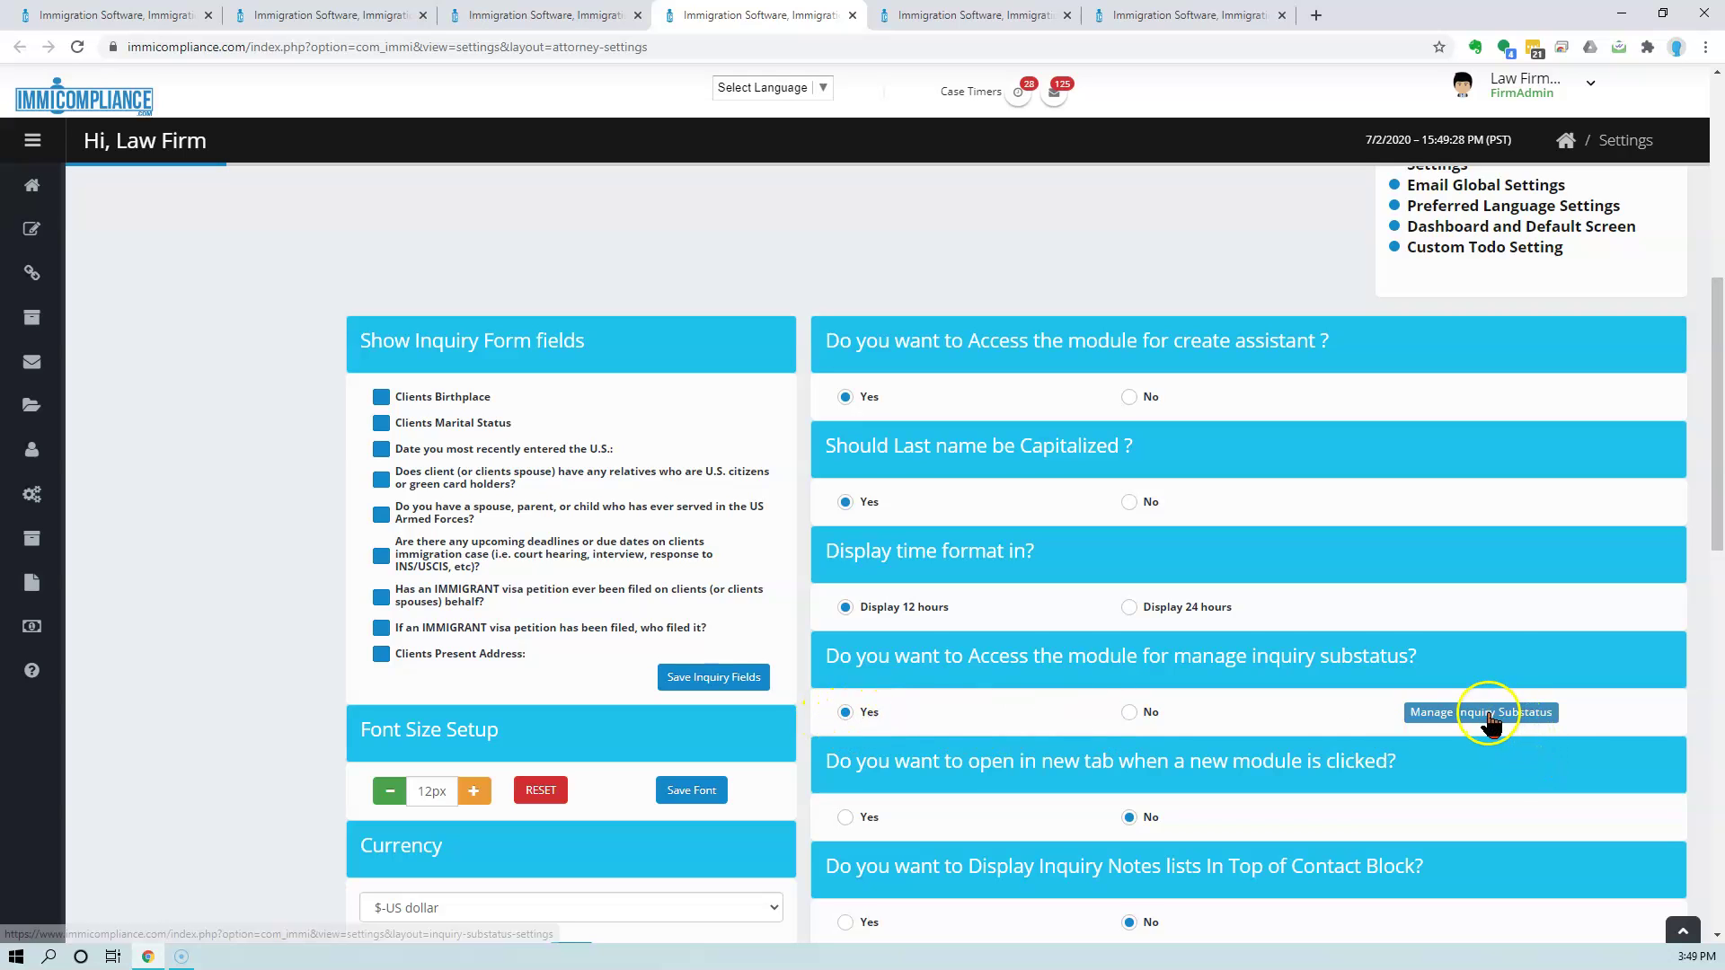
{"action": "left_click", "coordinate": [979, 15]}
{"action": "left_click", "coordinate": [1139, 13]}
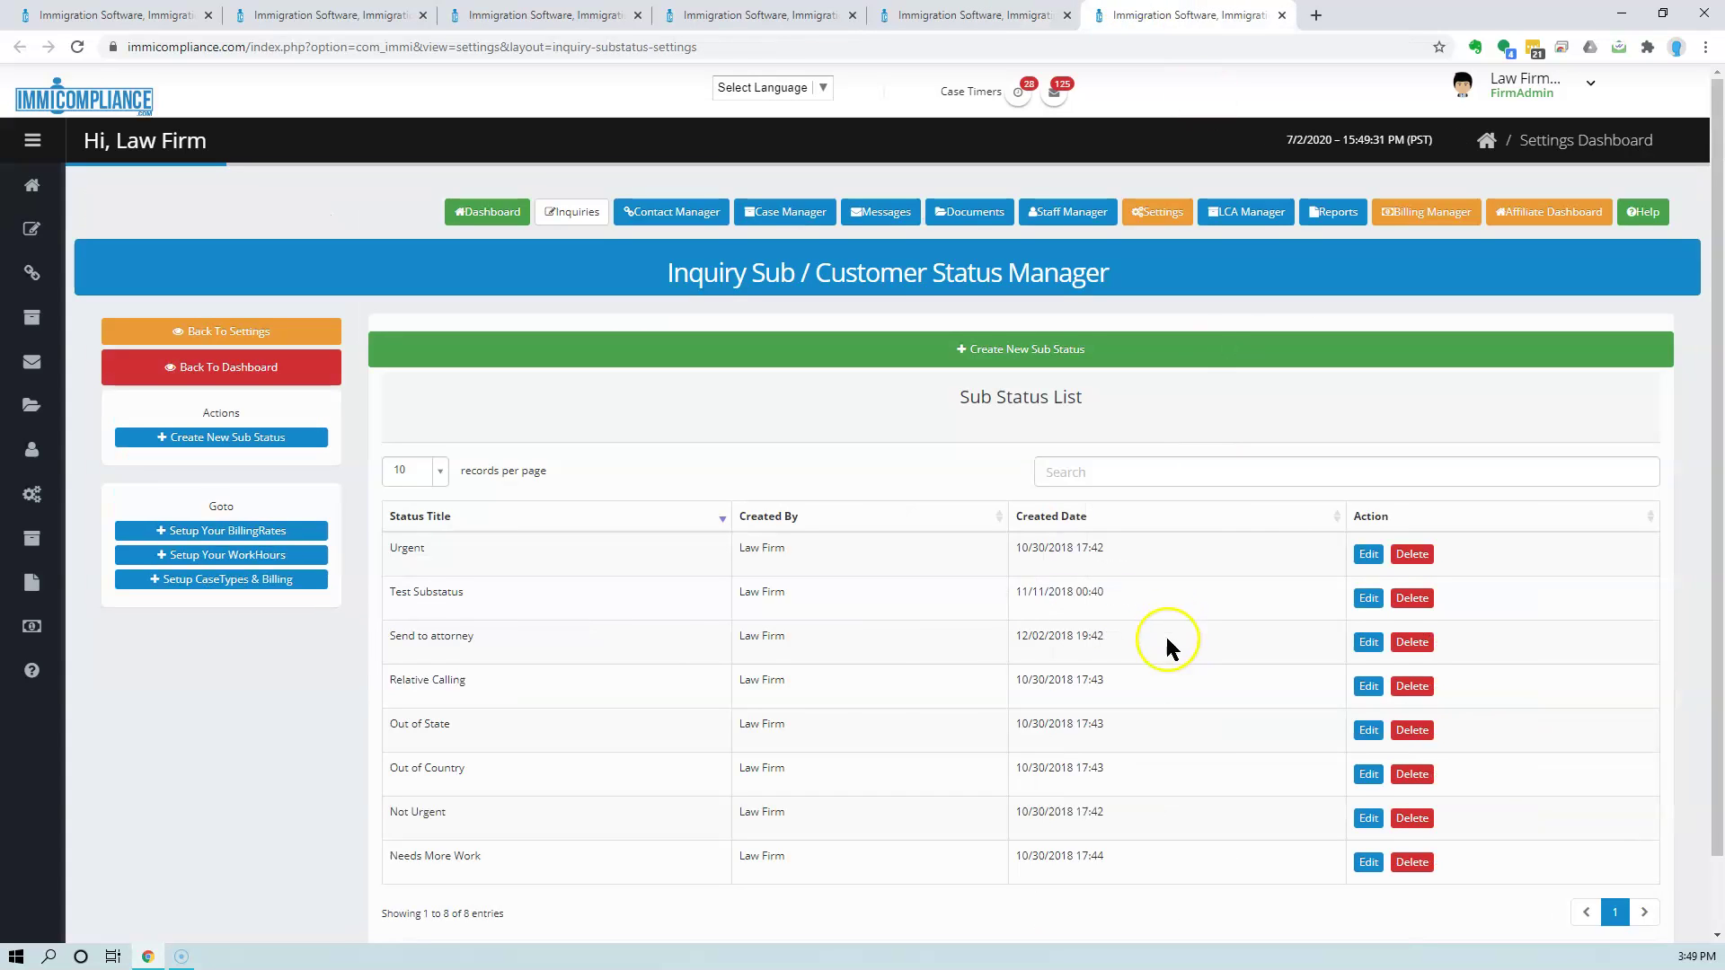
Create a new inquiry sub status titled test-321
{"action": "scroll", "coordinate": [703, 644], "scroll_direction": "down", "scroll_amount": 1}
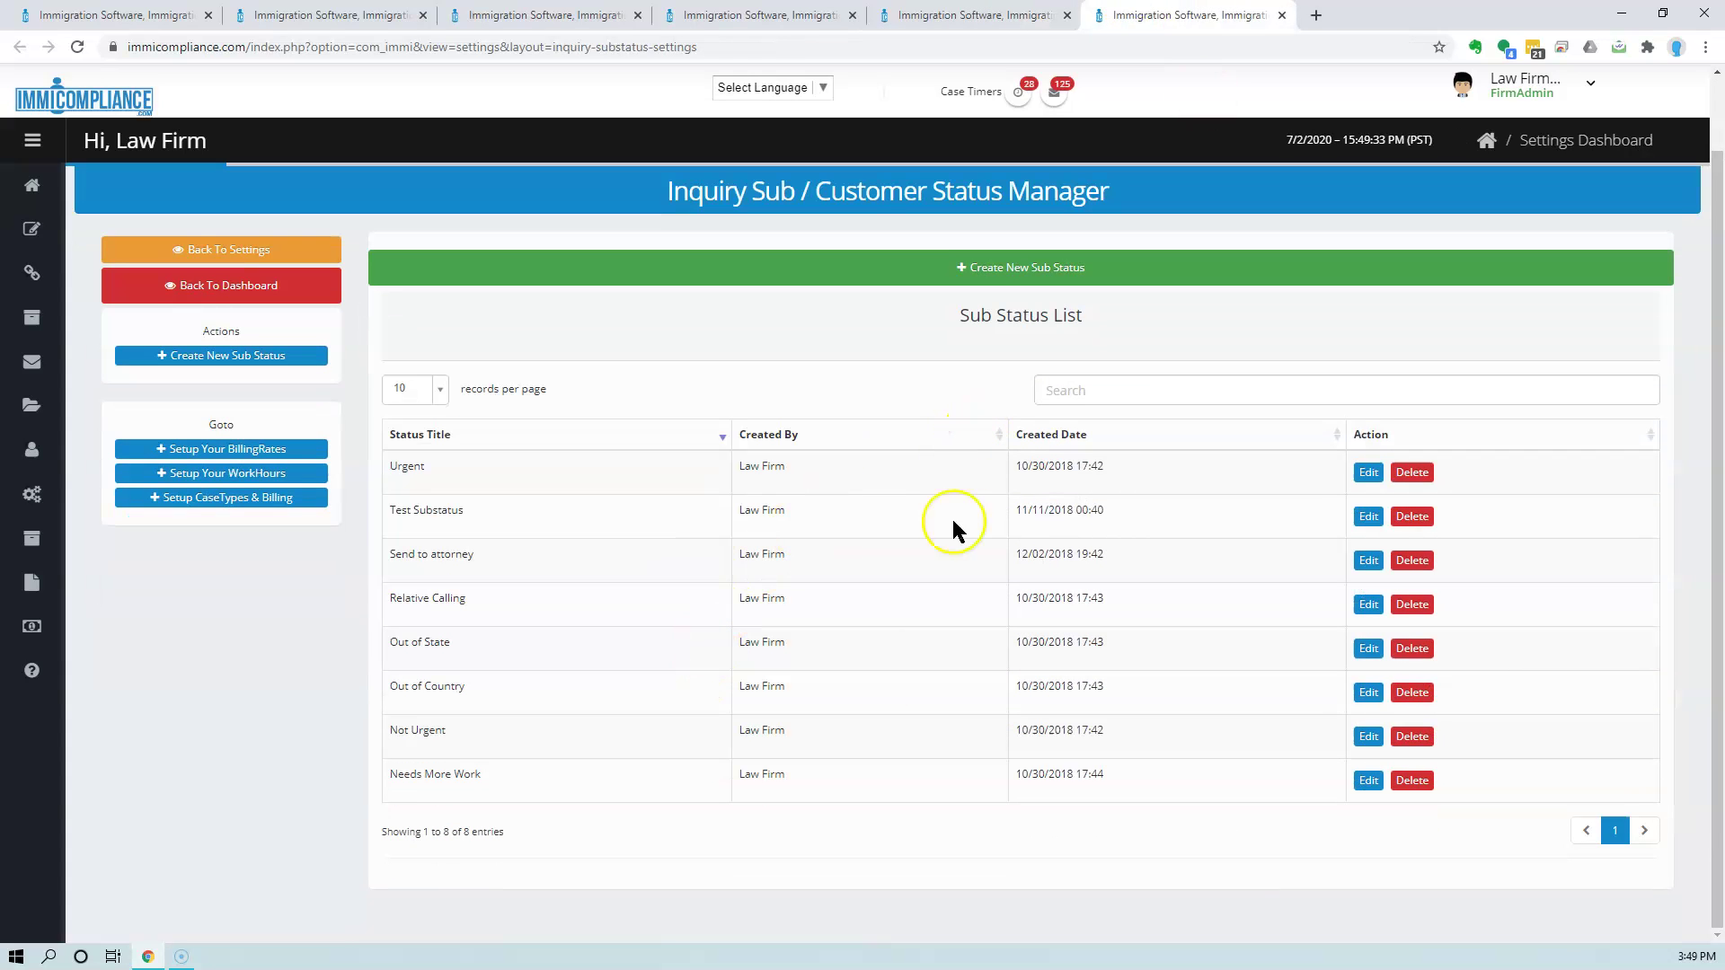
{"action": "left_click", "coordinate": [1009, 265]}
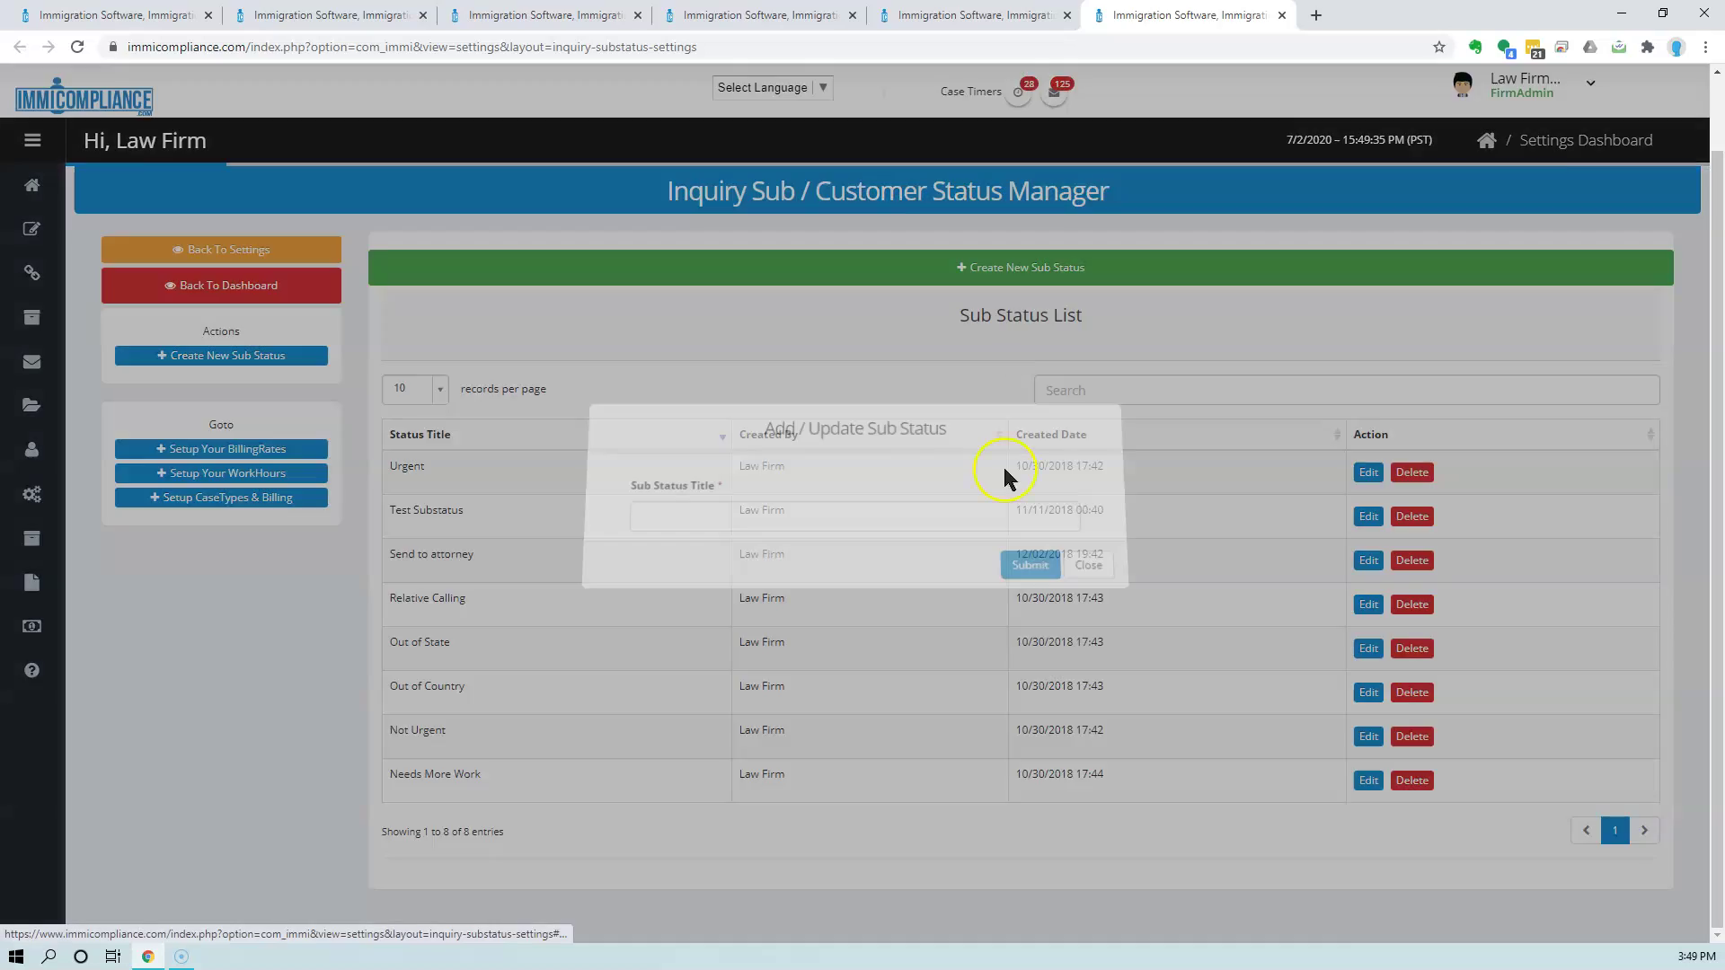
{"action": "left_click", "coordinate": [770, 522]}
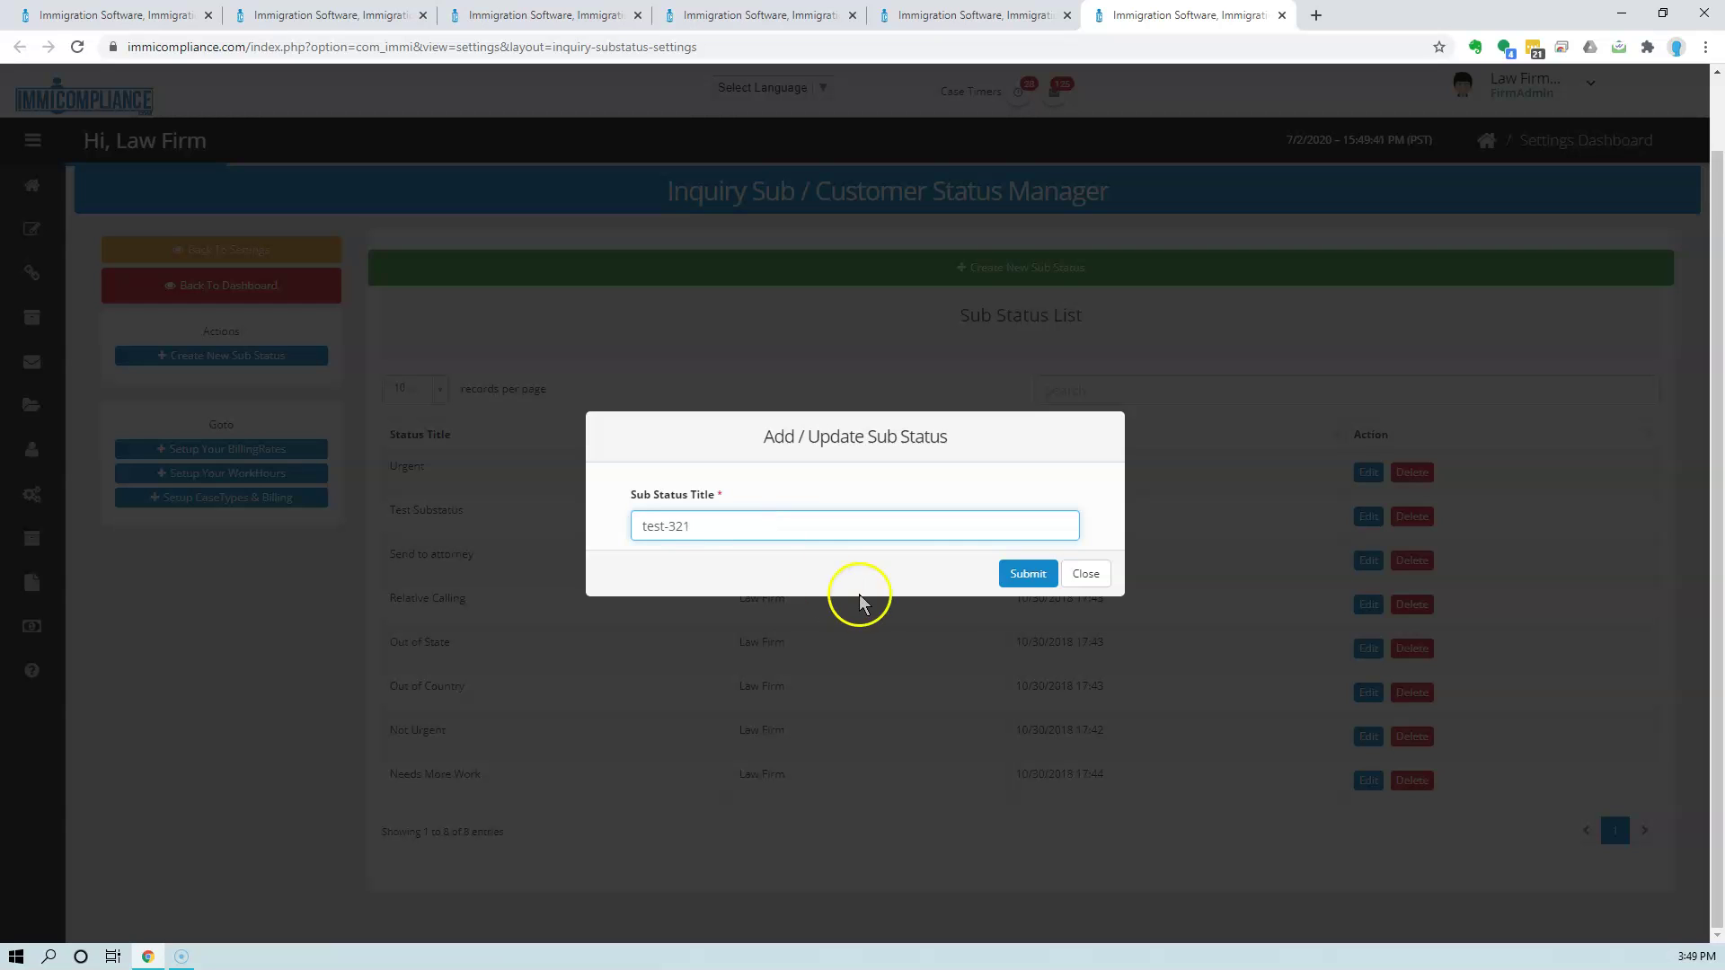
{"action": "left_click", "coordinate": [1024, 576]}
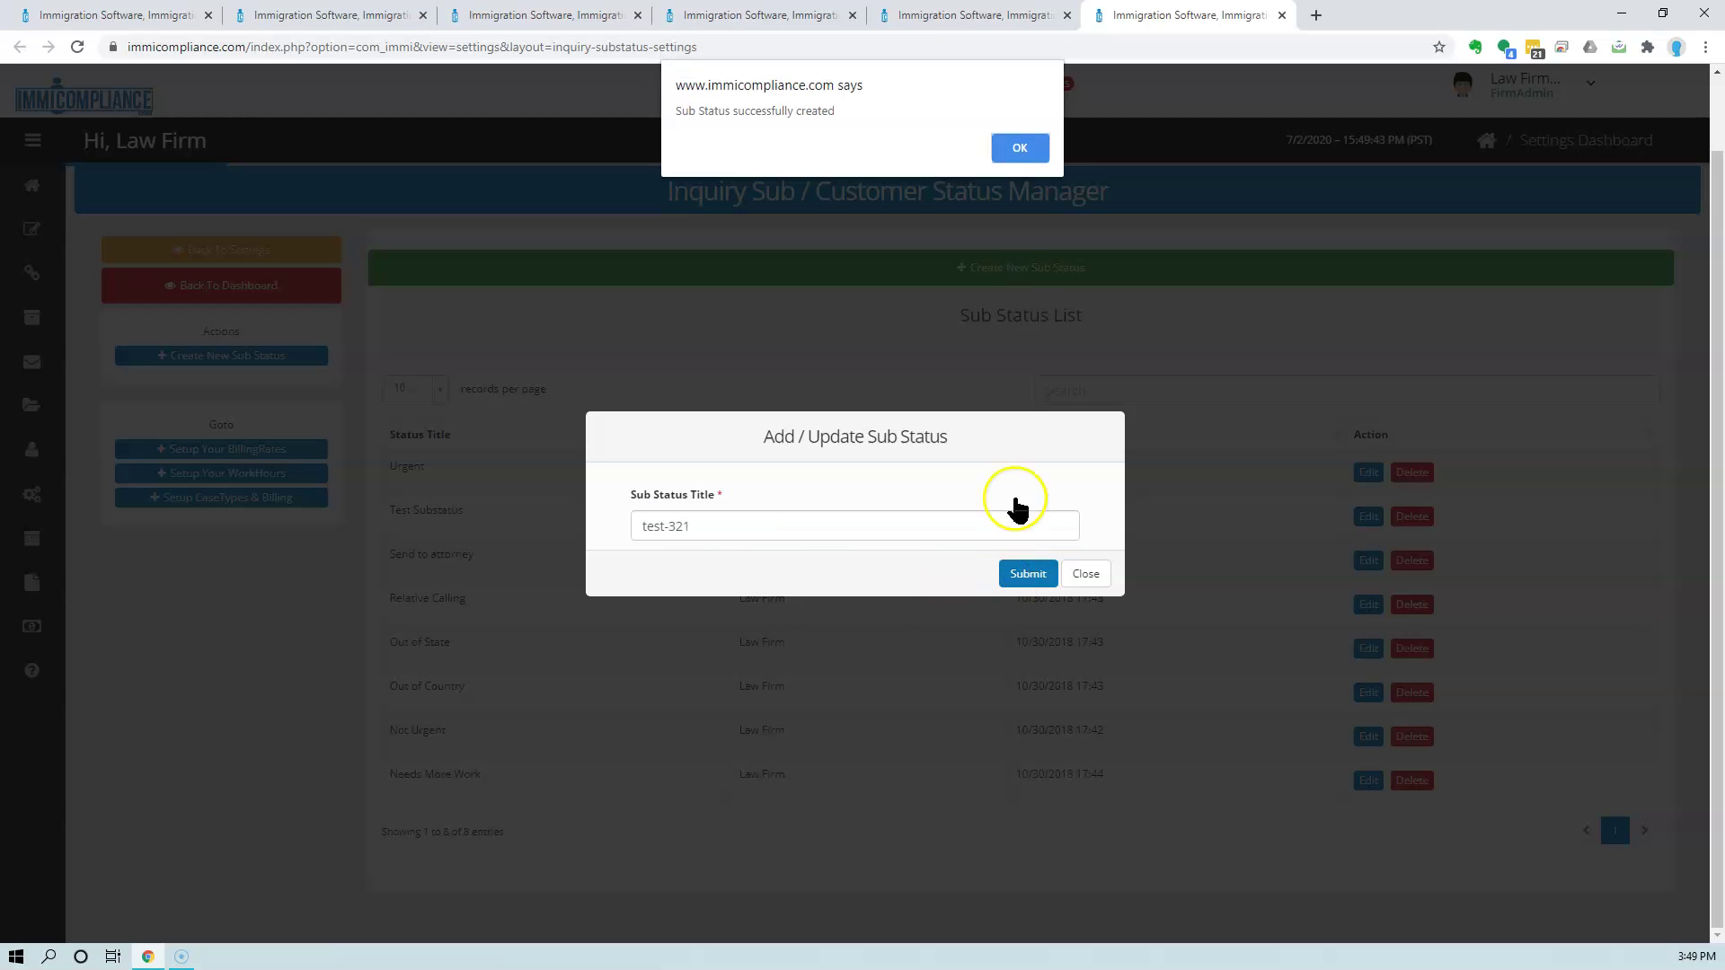
{"action": "left_click", "coordinate": [1020, 147]}
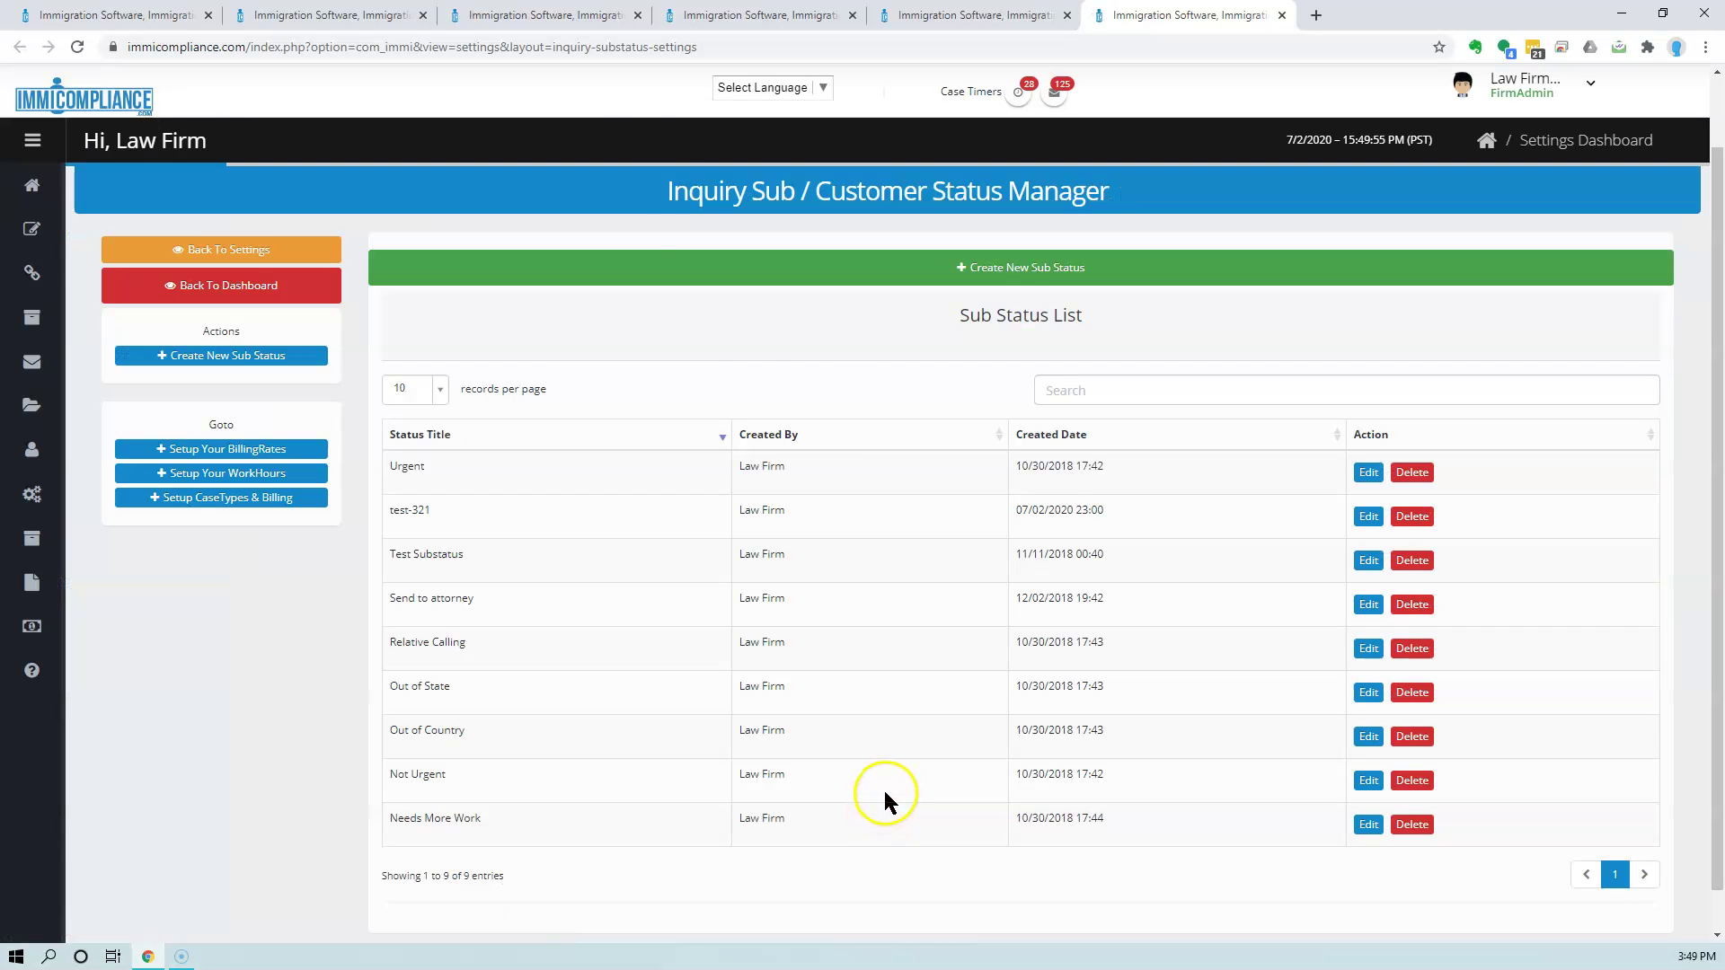
Reload the inquiries dashboard to refresh the substatus options of its inquiries
{"action": "left_click", "coordinate": [362, 20]}
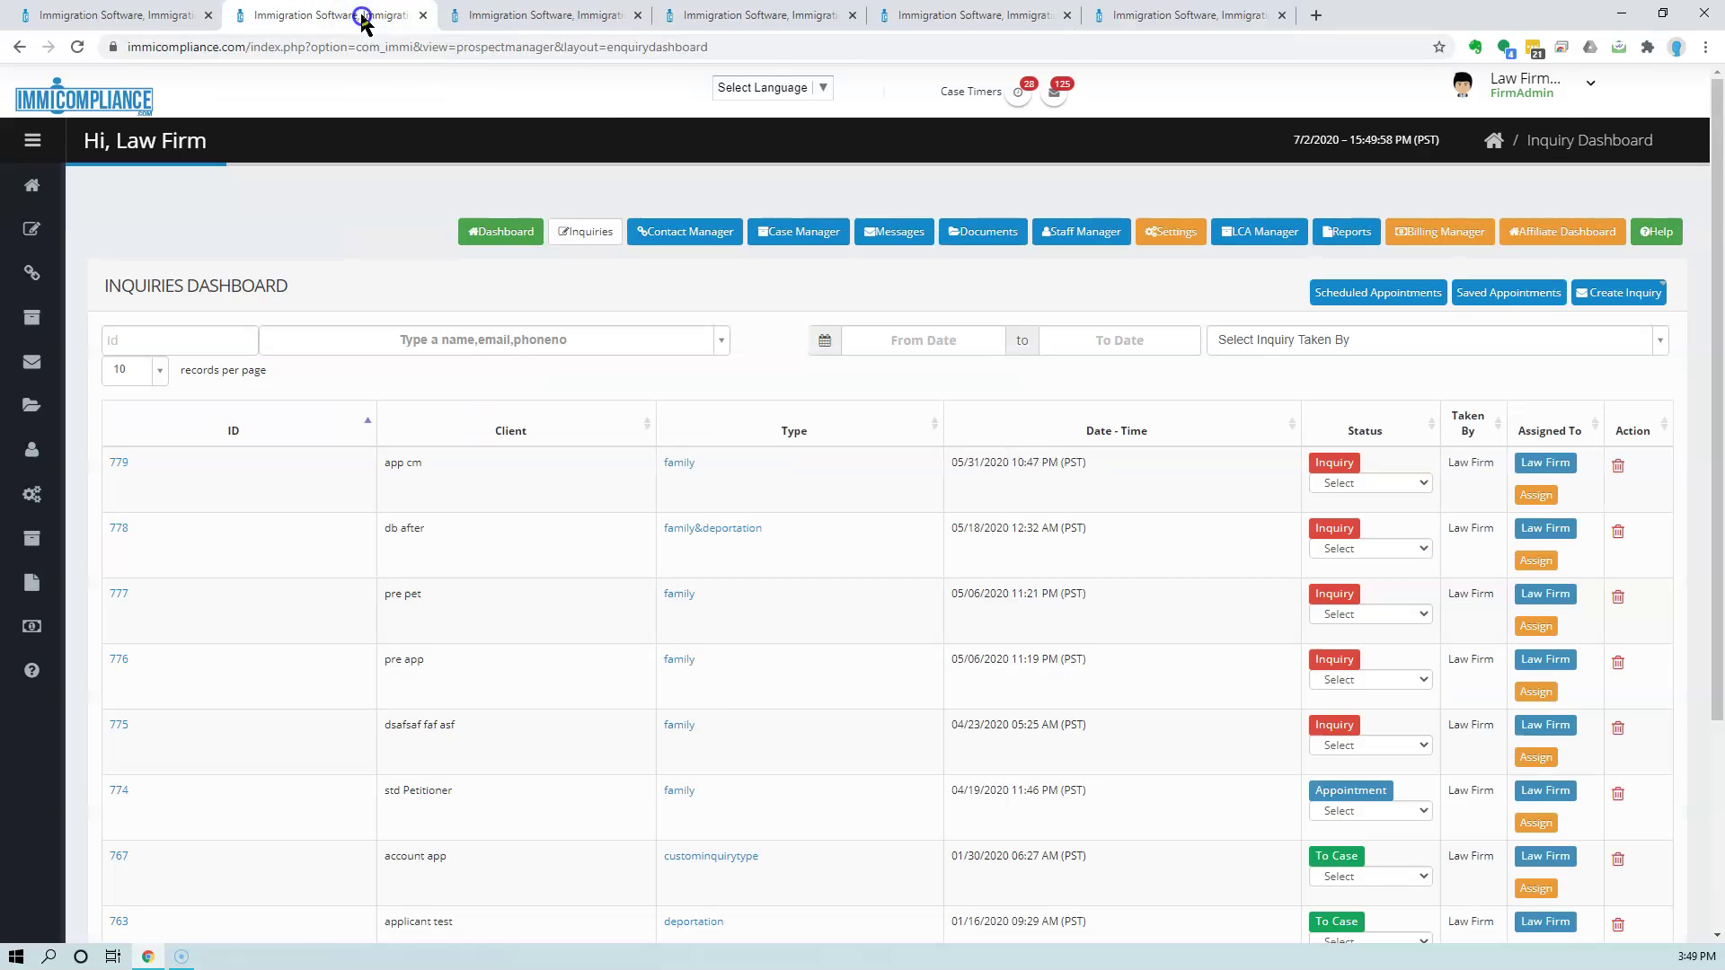
{"action": "left_click", "coordinate": [78, 49]}
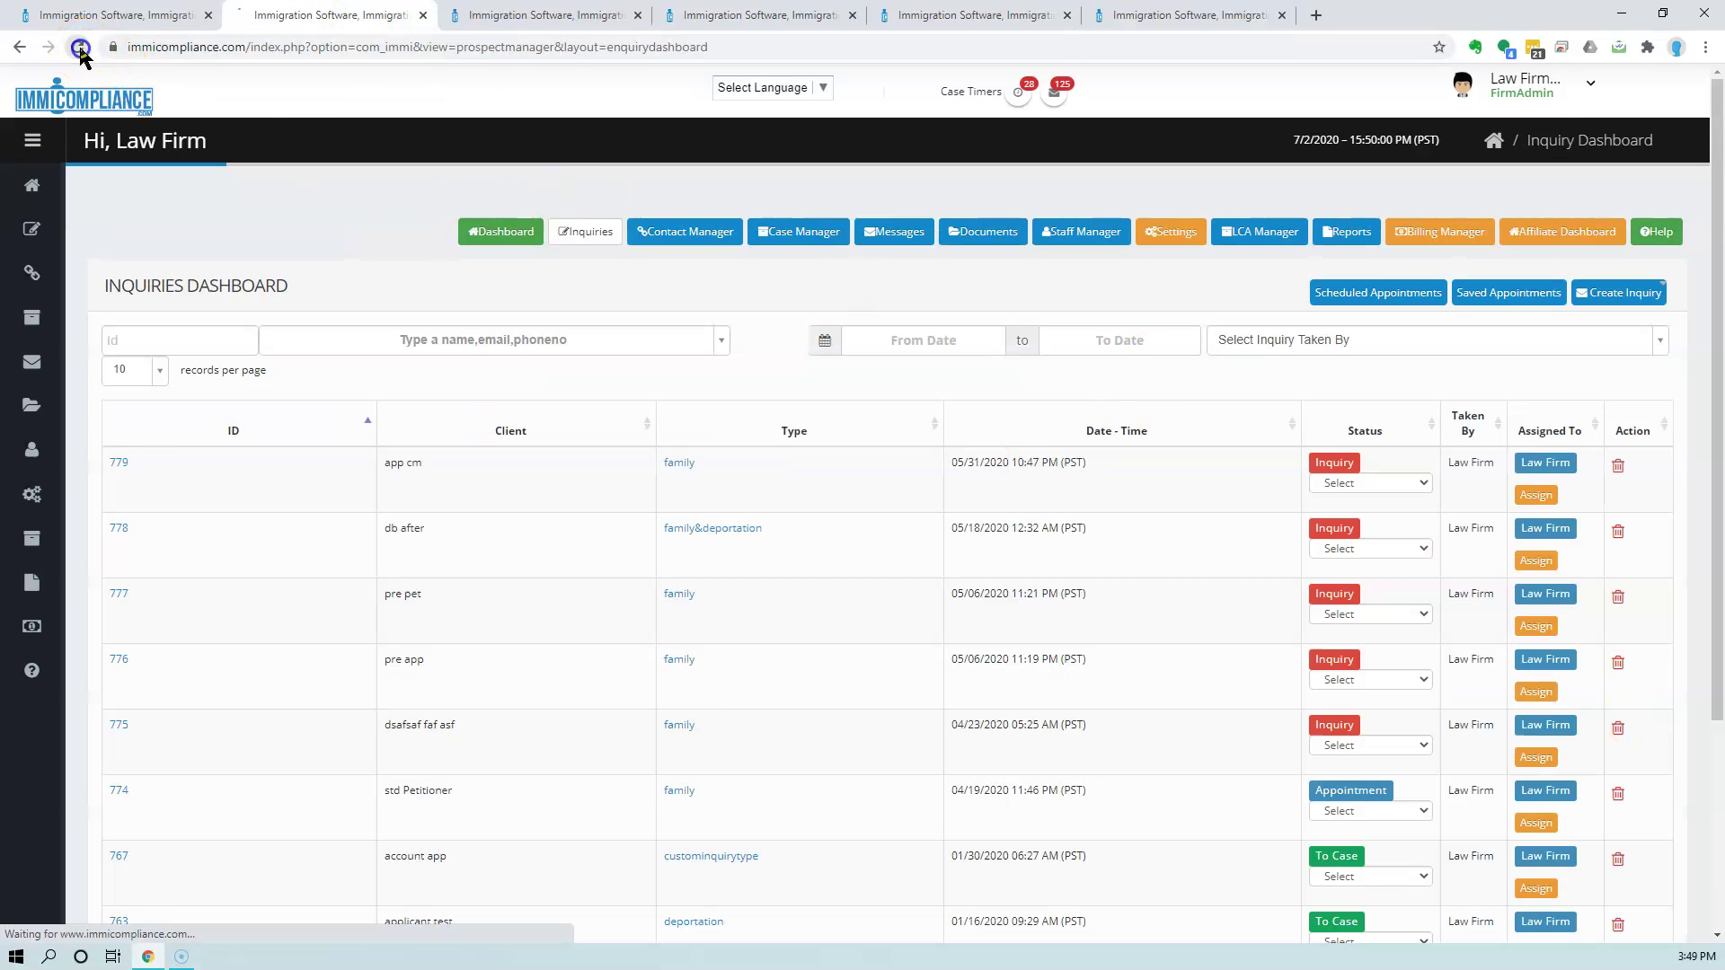